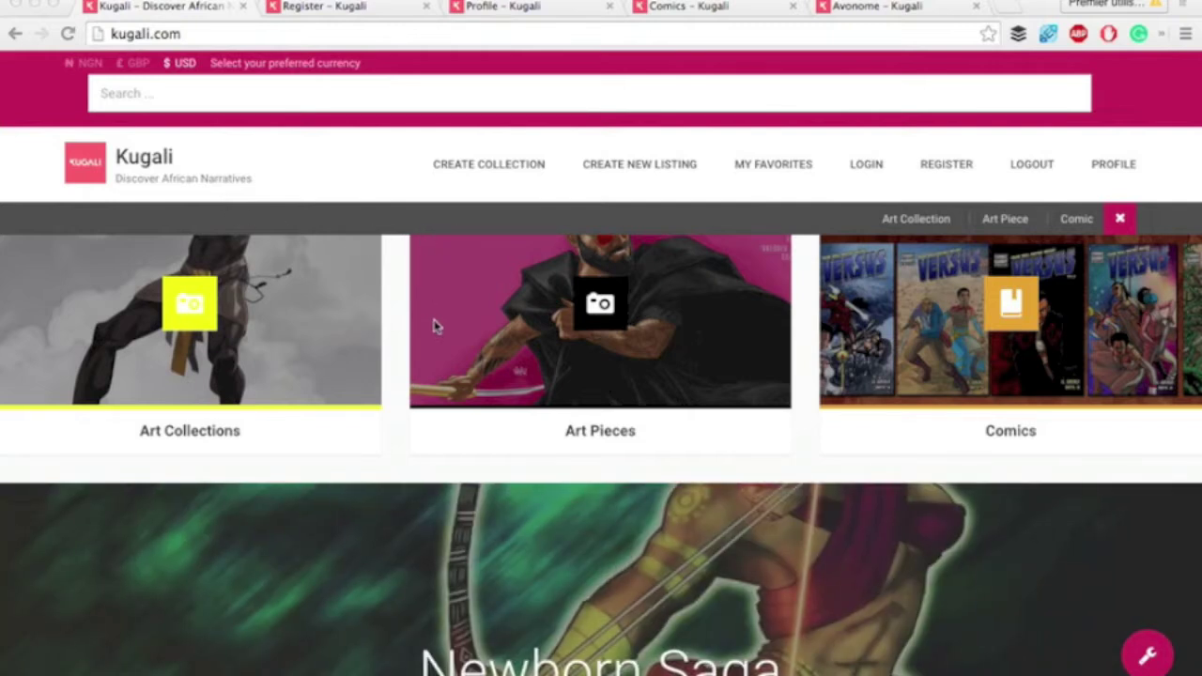
# Look through the Kugali homepage from the listing types and featured comics down to the Art Collections section
pyautogui.scroll(-1, 433, 326)
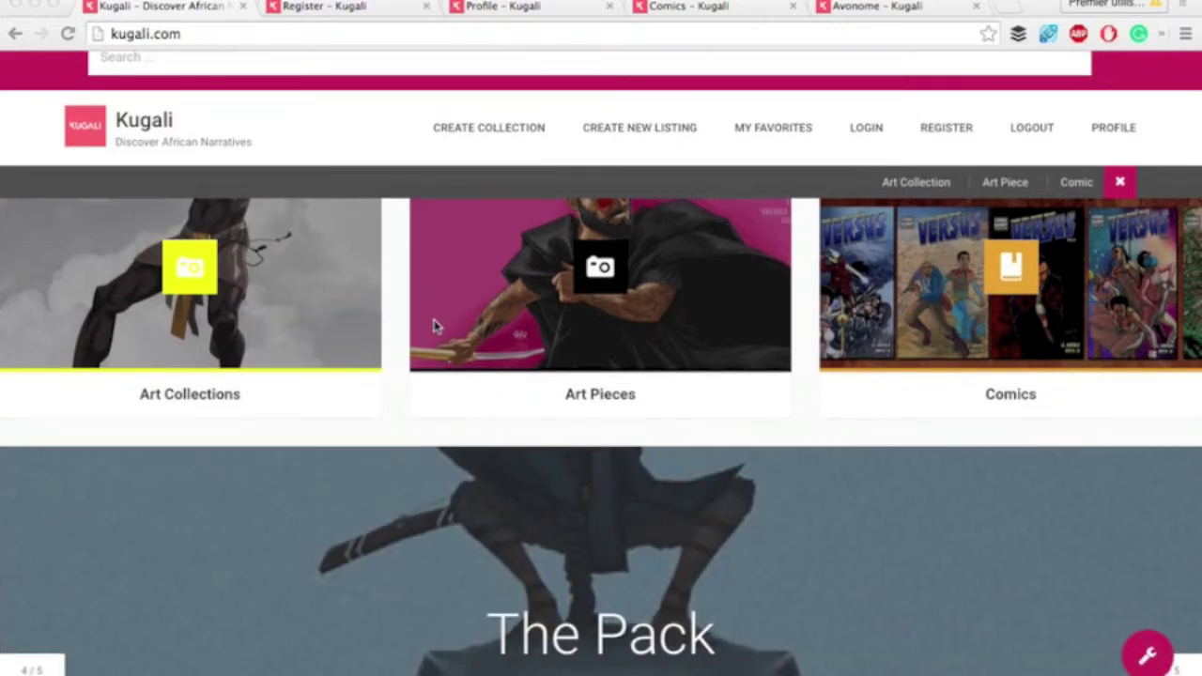
pyautogui.scroll(-4, 441, 376)
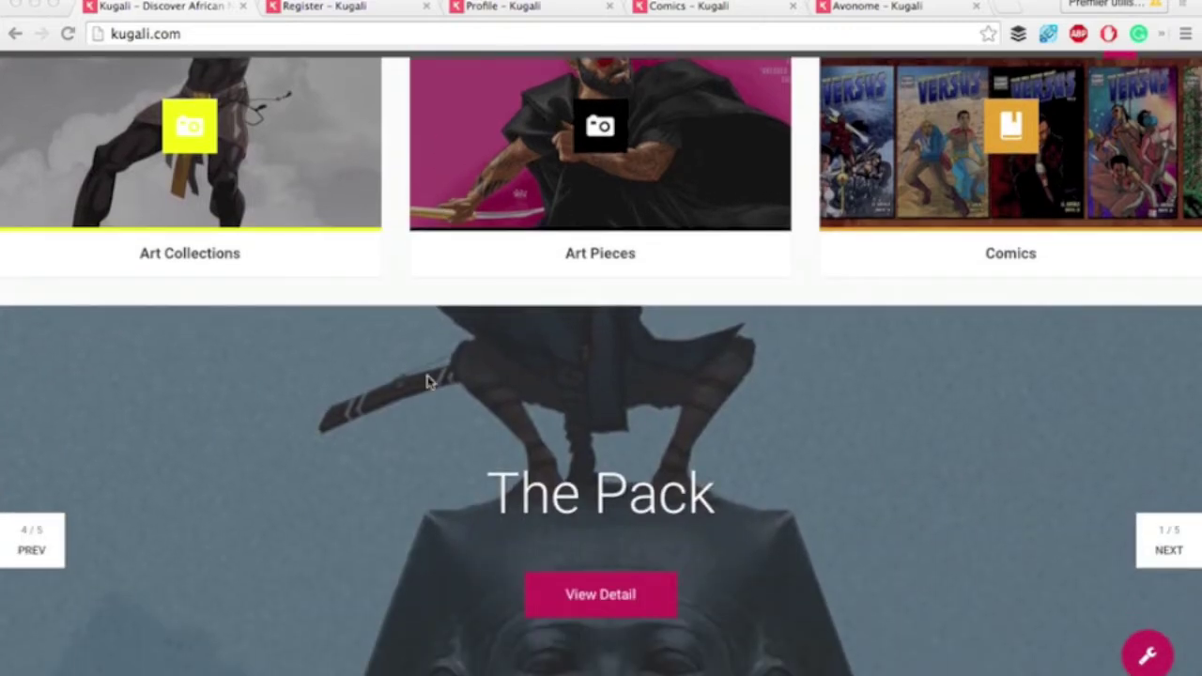
pyautogui.scroll(-5, 427, 382)
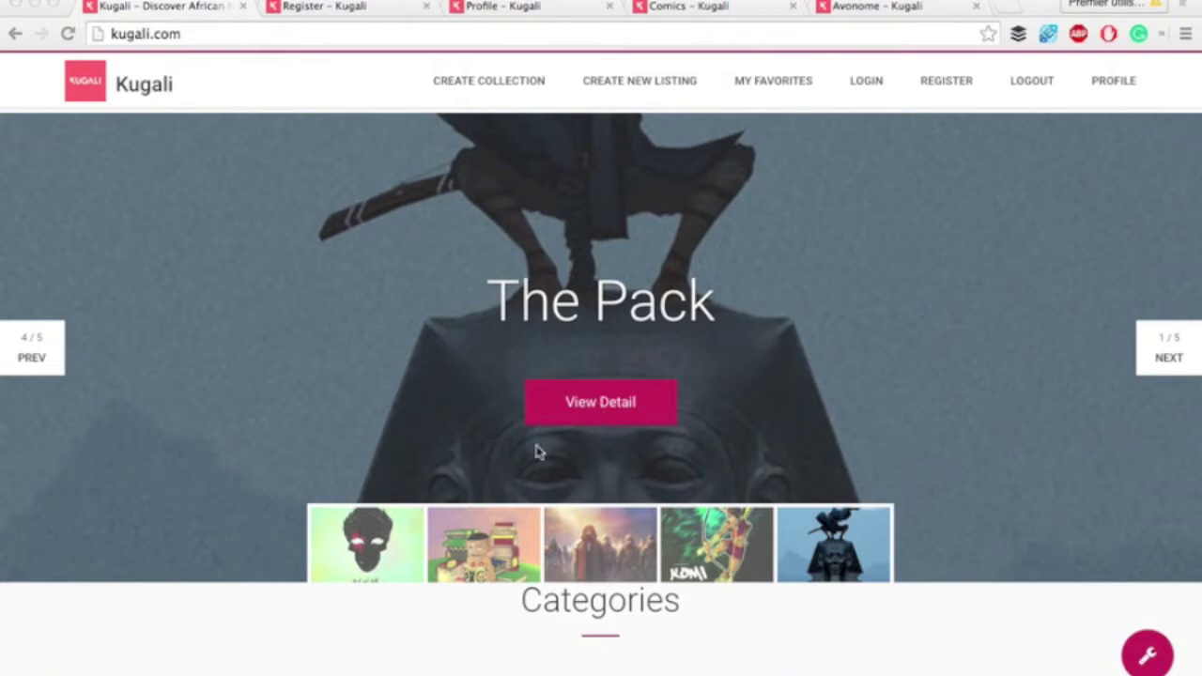
pyautogui.scroll(-1, 537, 451)
pyautogui.scroll(-1, 537, 450)
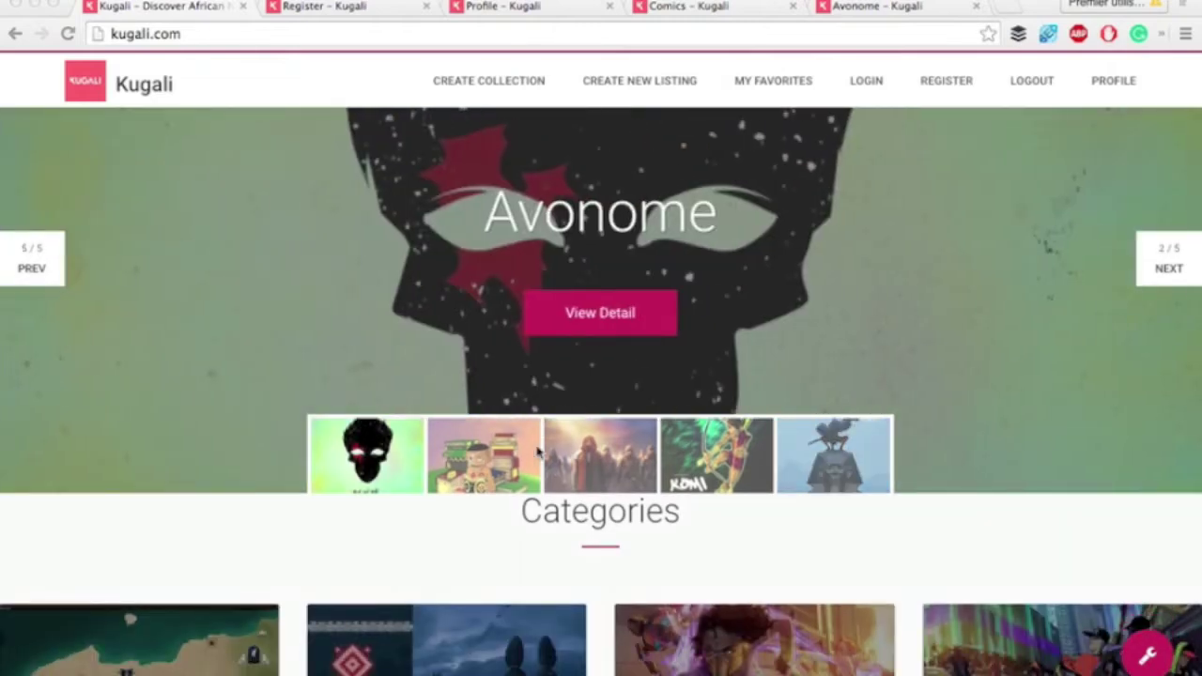
pyautogui.scroll(-1, 537, 452)
pyautogui.scroll(-10, 537, 452)
pyautogui.scroll(-15, 537, 453)
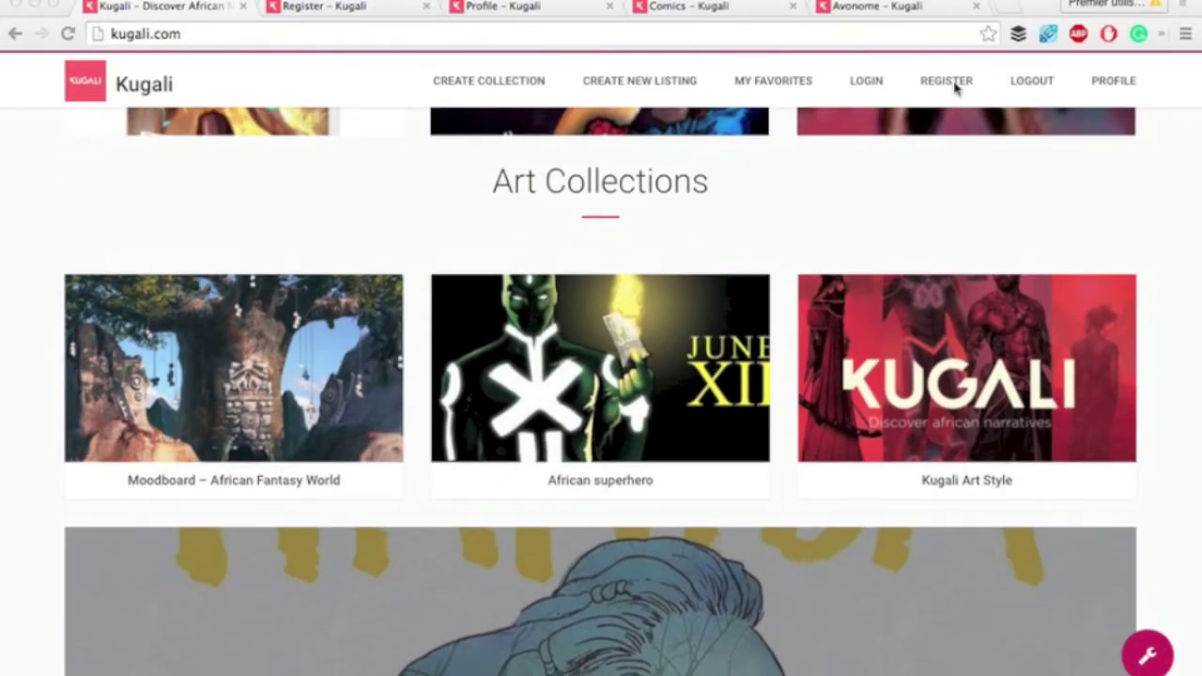
# View the registration form and examine the profile page's general, address and social connection fields
pyautogui.click(378, 9)
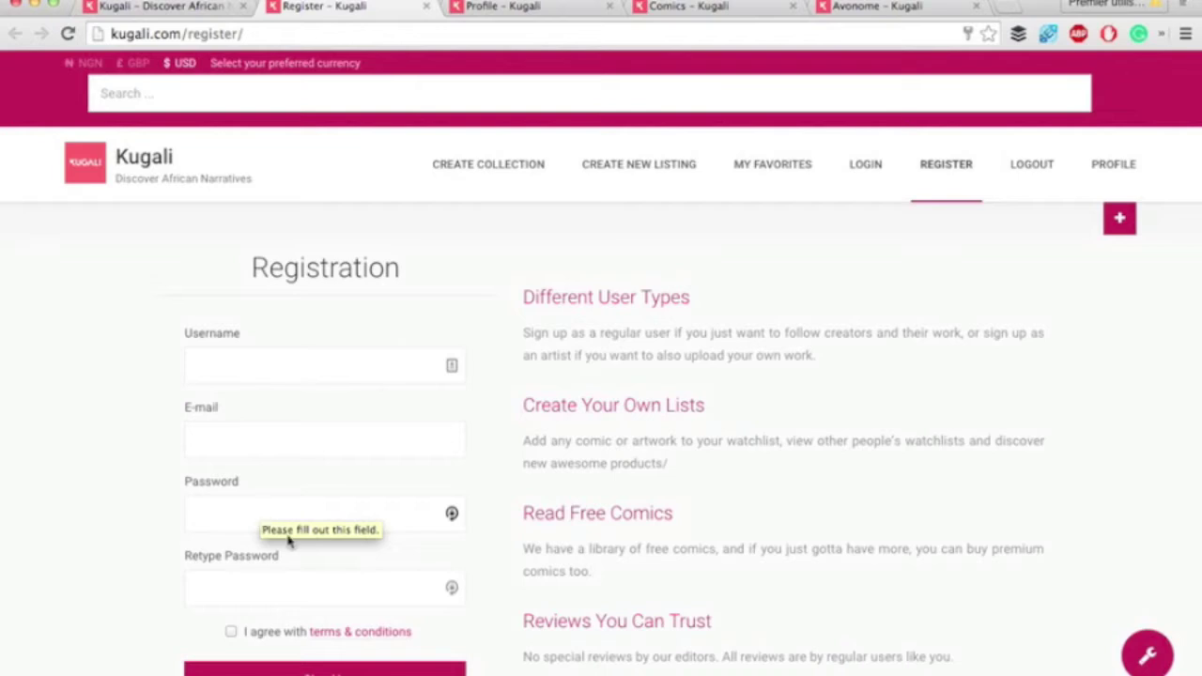
pyautogui.click(529, 8)
pyautogui.scroll(5, 441, 301)
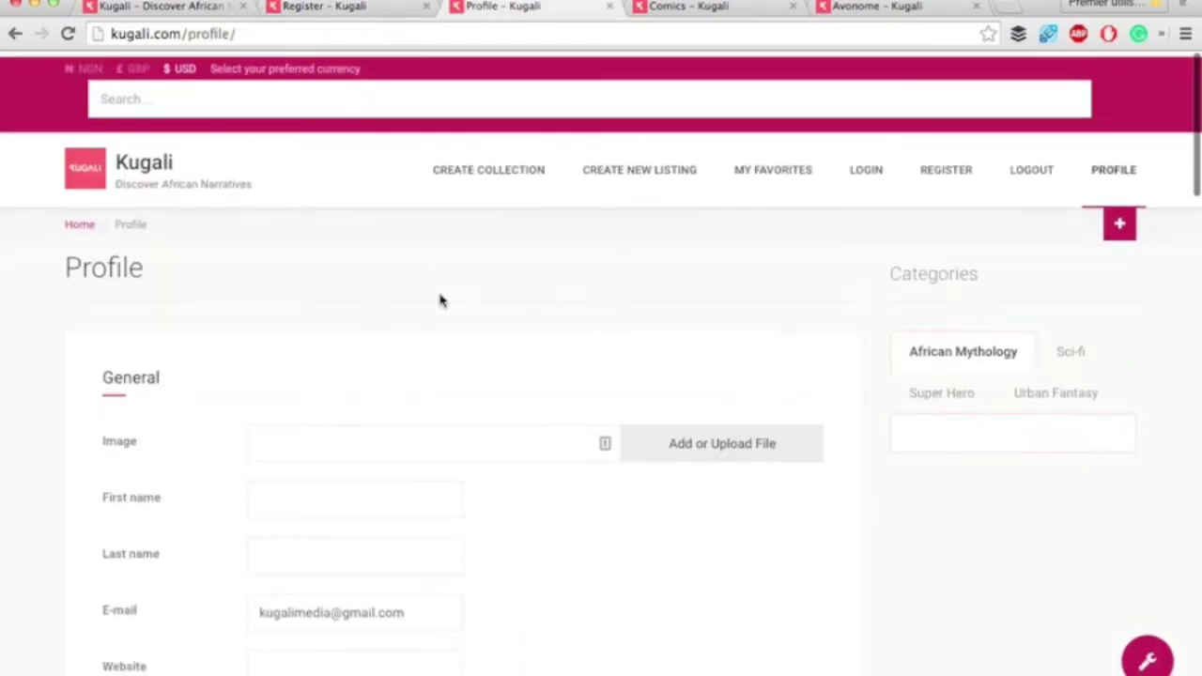
pyautogui.scroll(-2, 440, 301)
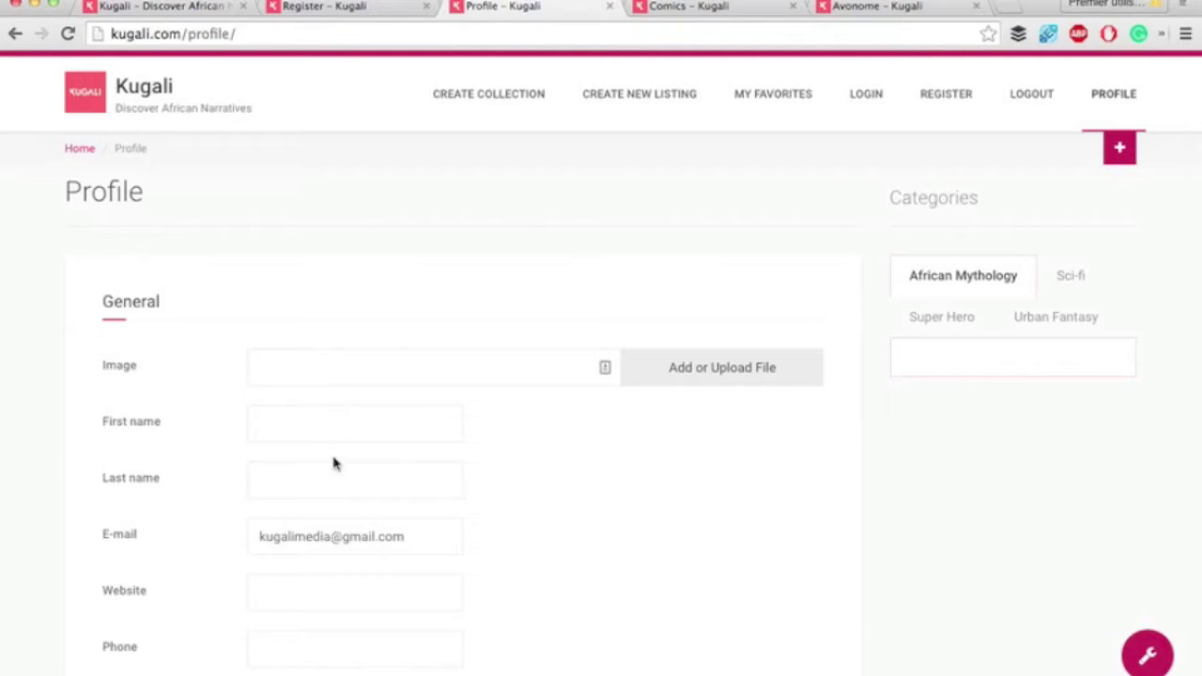
pyautogui.scroll(-3, 325, 481)
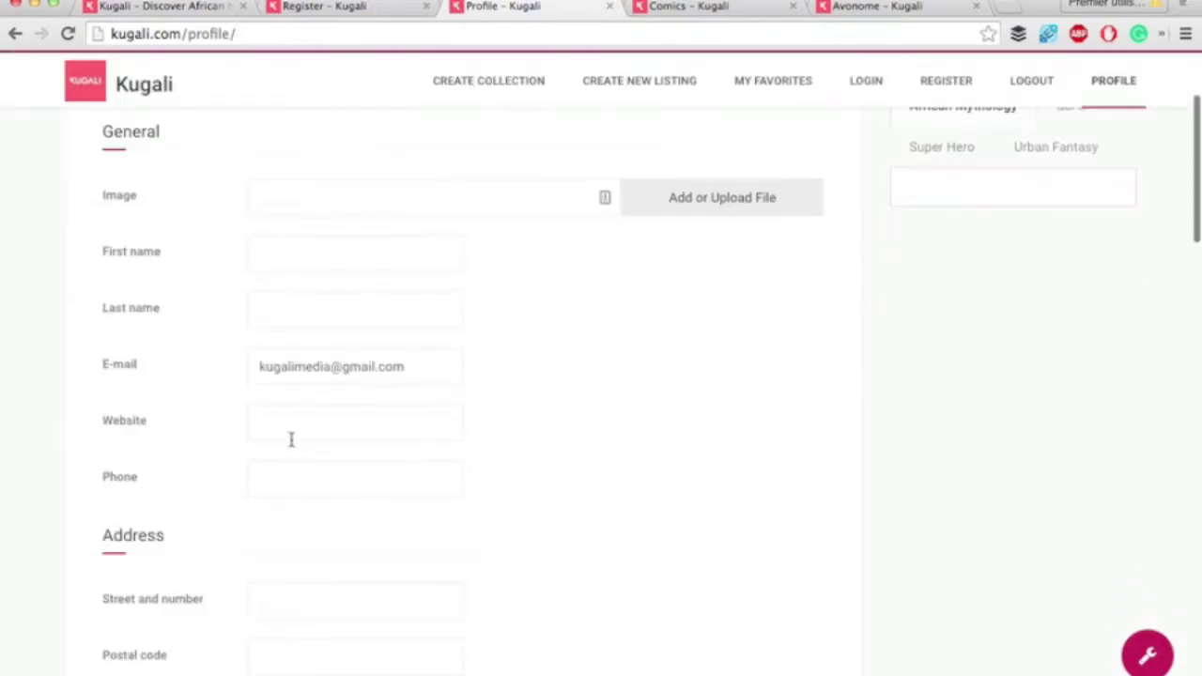
pyautogui.scroll(-10, 290, 425)
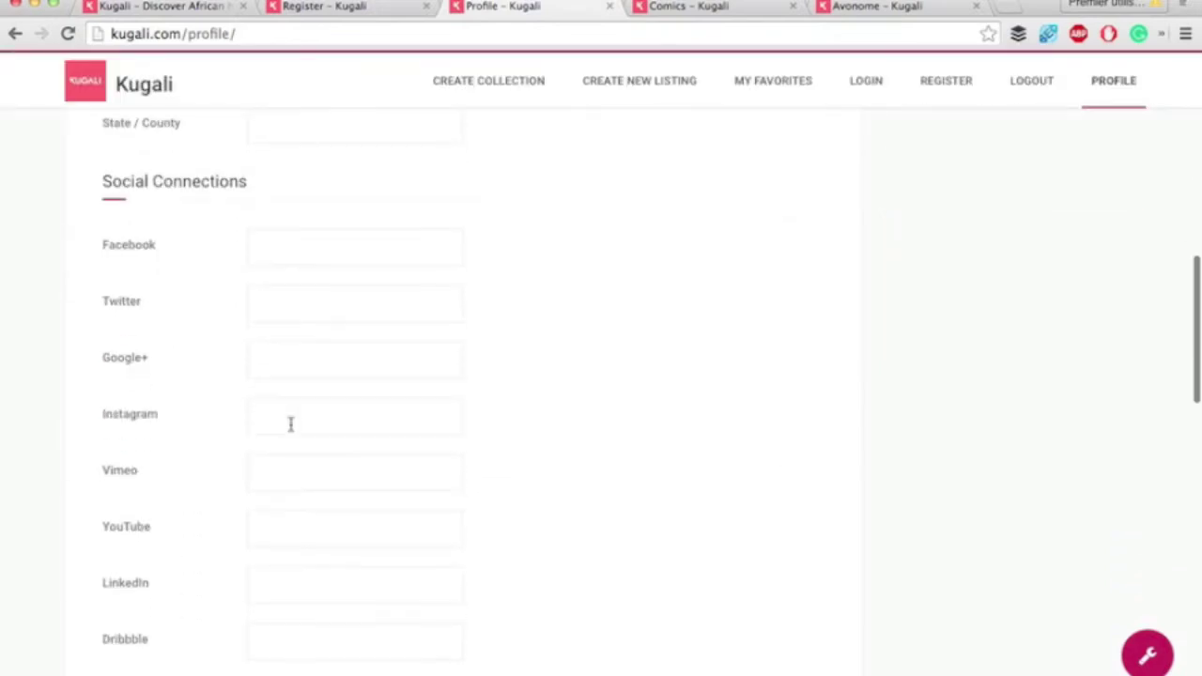
pyautogui.scroll(-1, 290, 424)
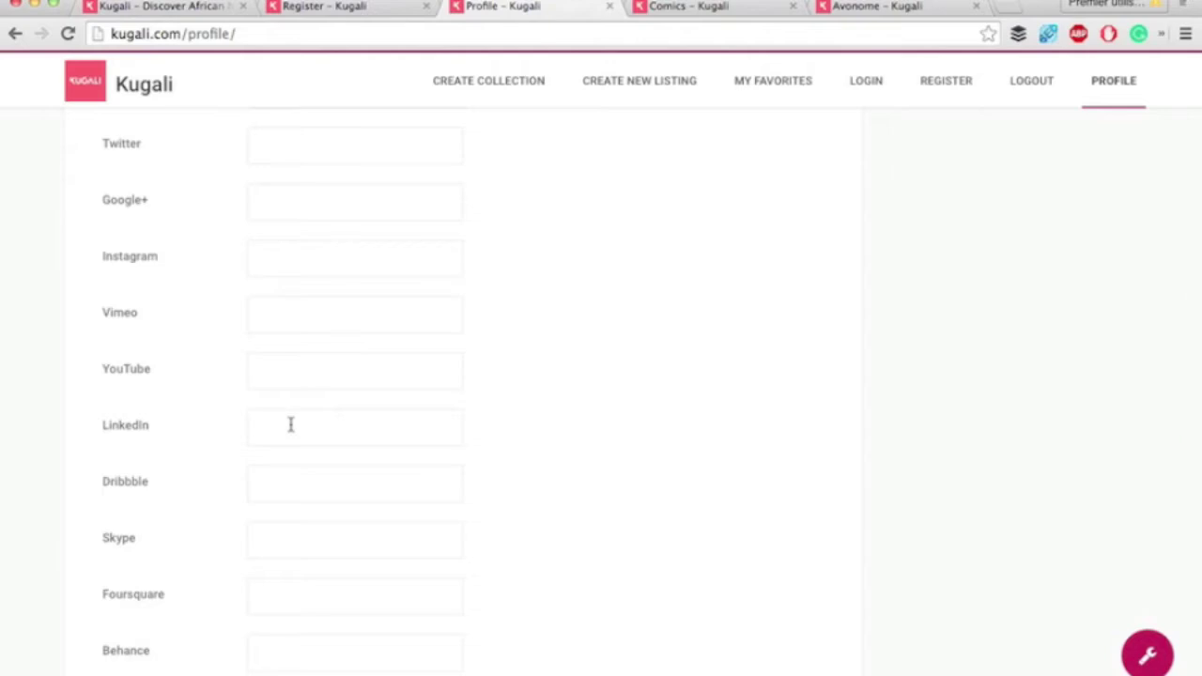
pyautogui.scroll(-10, 290, 424)
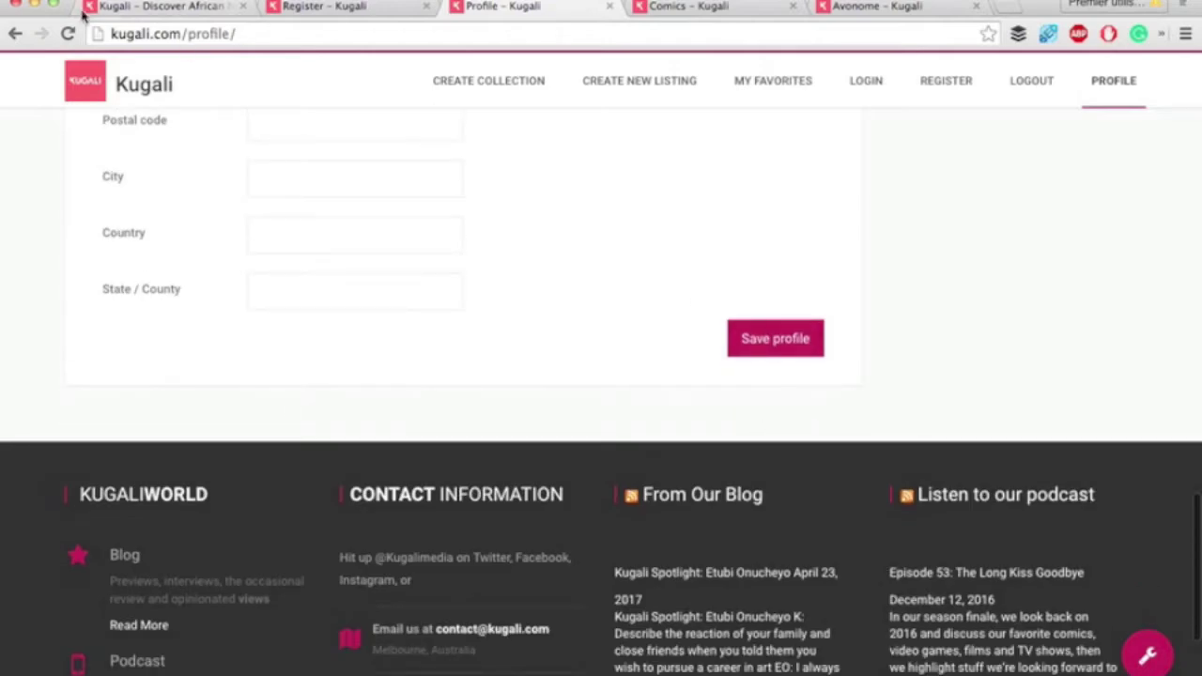
# Return to the homepage and review its listing types, genre categories, featured comics and art collections
pyautogui.click(154, 7)
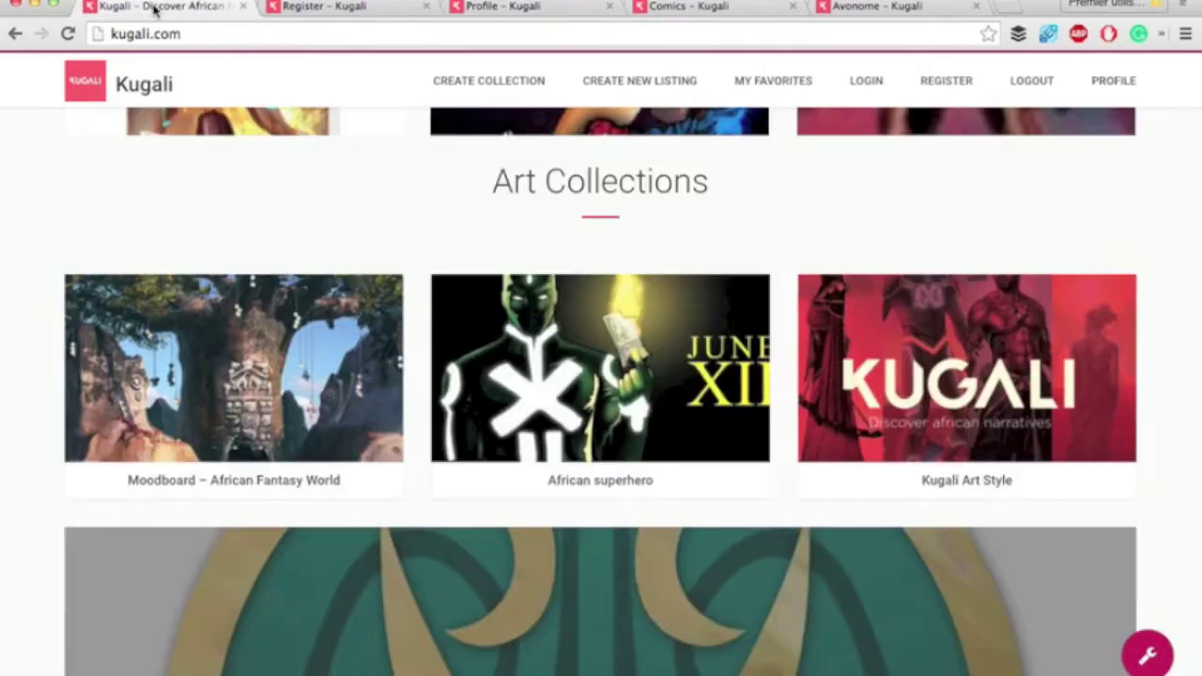
pyautogui.scroll(10, 441, 301)
pyautogui.scroll(4, 416, 327)
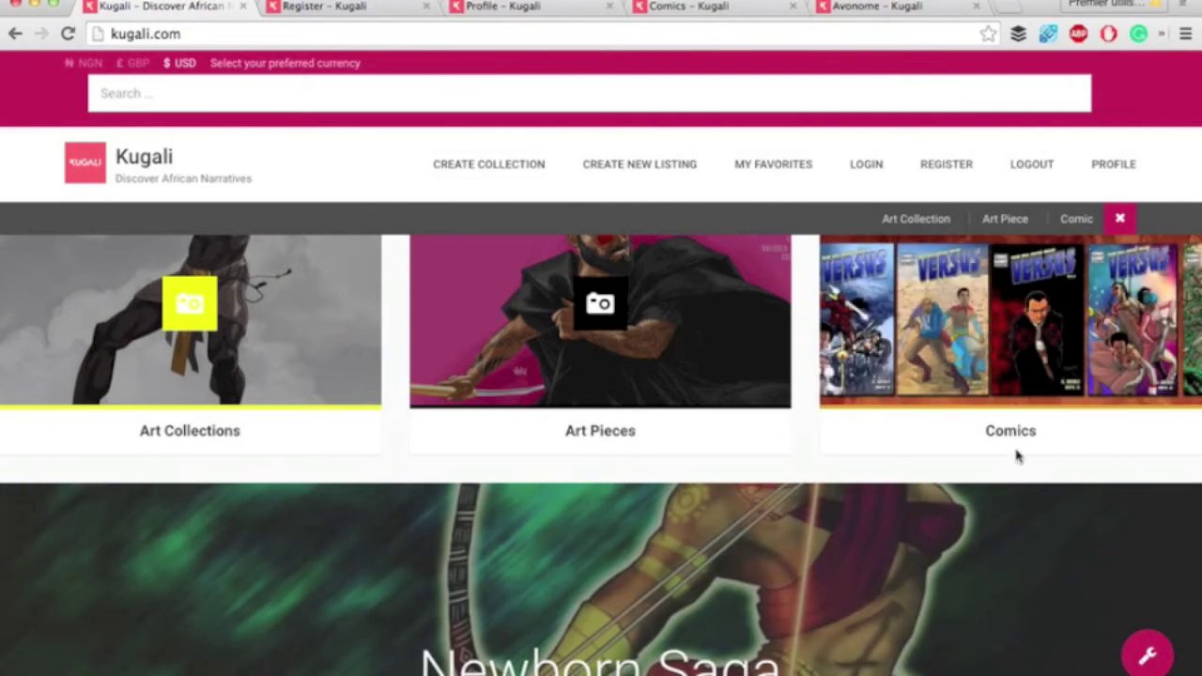
pyautogui.scroll(-3, 1014, 456)
pyautogui.scroll(-1, 1028, 500)
pyautogui.scroll(-5, 1028, 500)
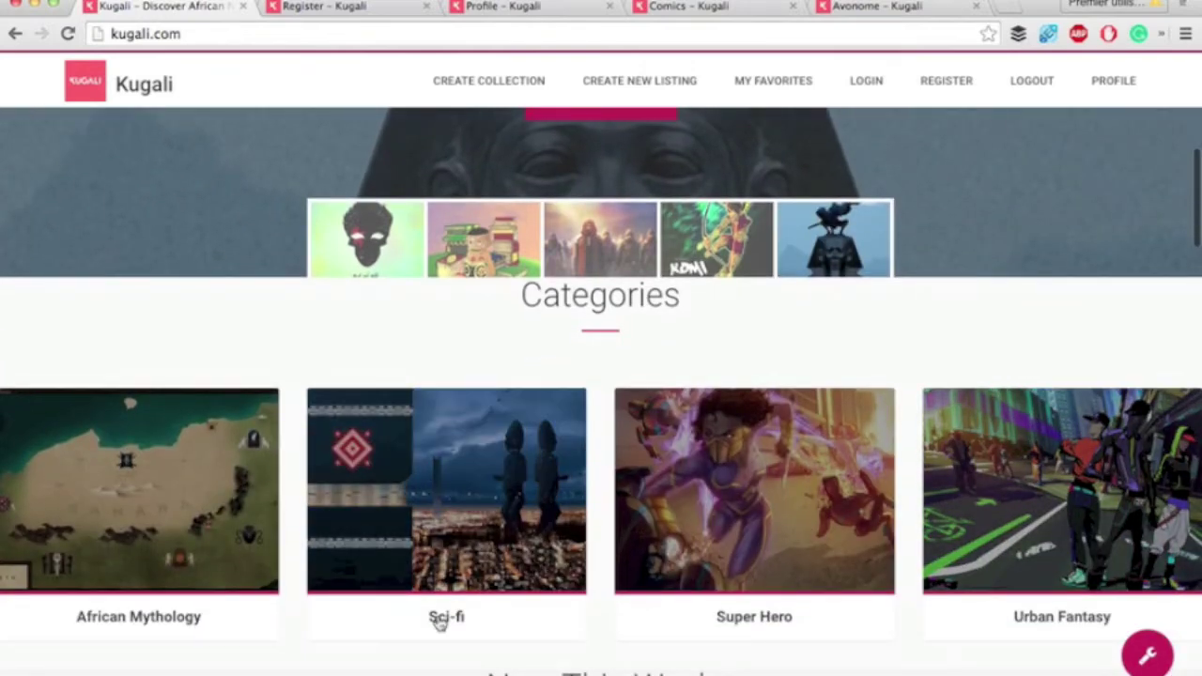
pyautogui.scroll(-1, 322, 586)
pyautogui.scroll(-12, 322, 586)
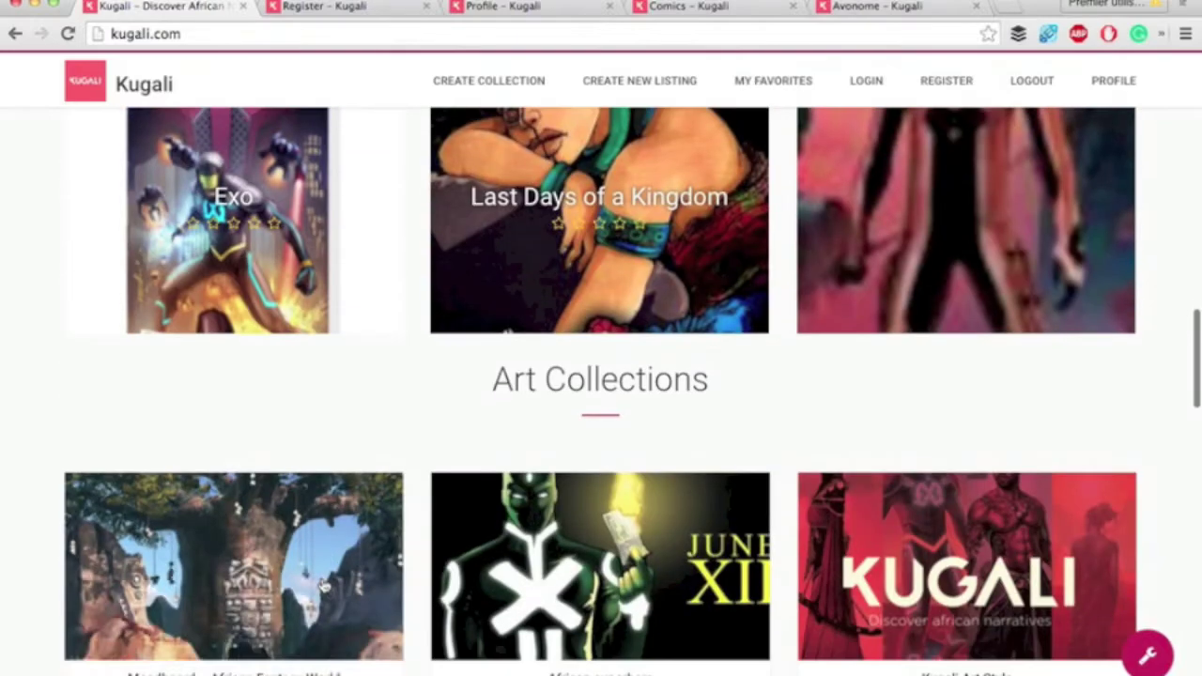
pyautogui.moveTo(322, 586)
pyautogui.scroll(-1, 322, 586)
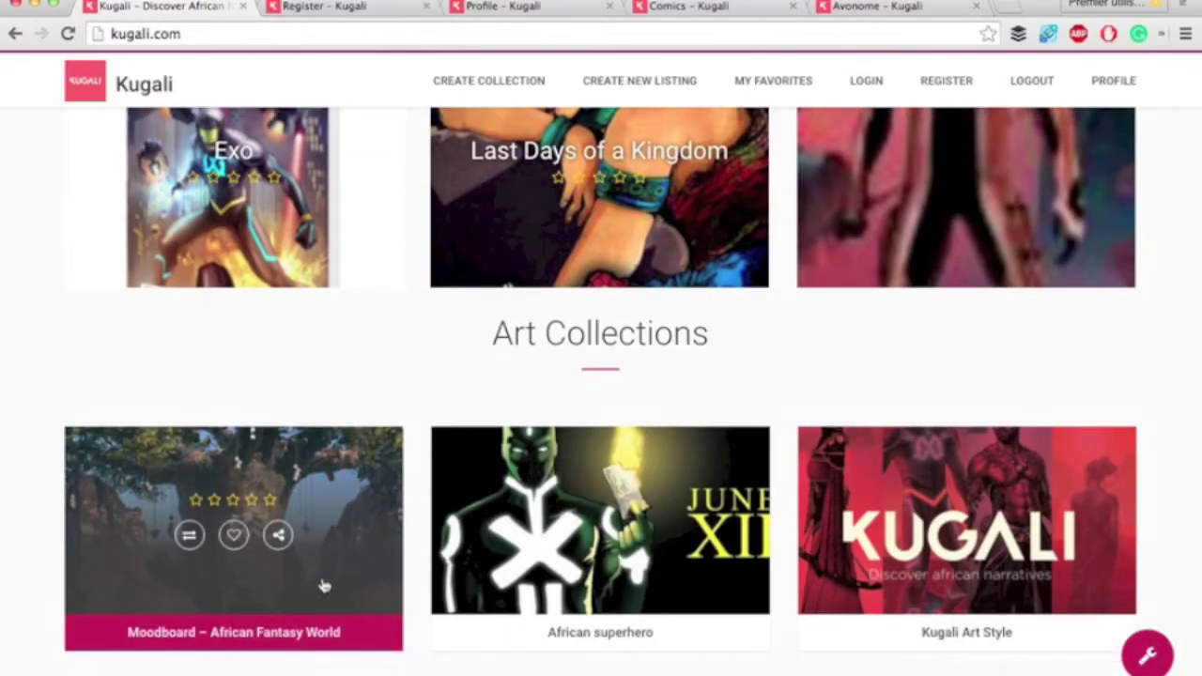
pyautogui.scroll(-4, 322, 586)
pyautogui.scroll(7, 322, 585)
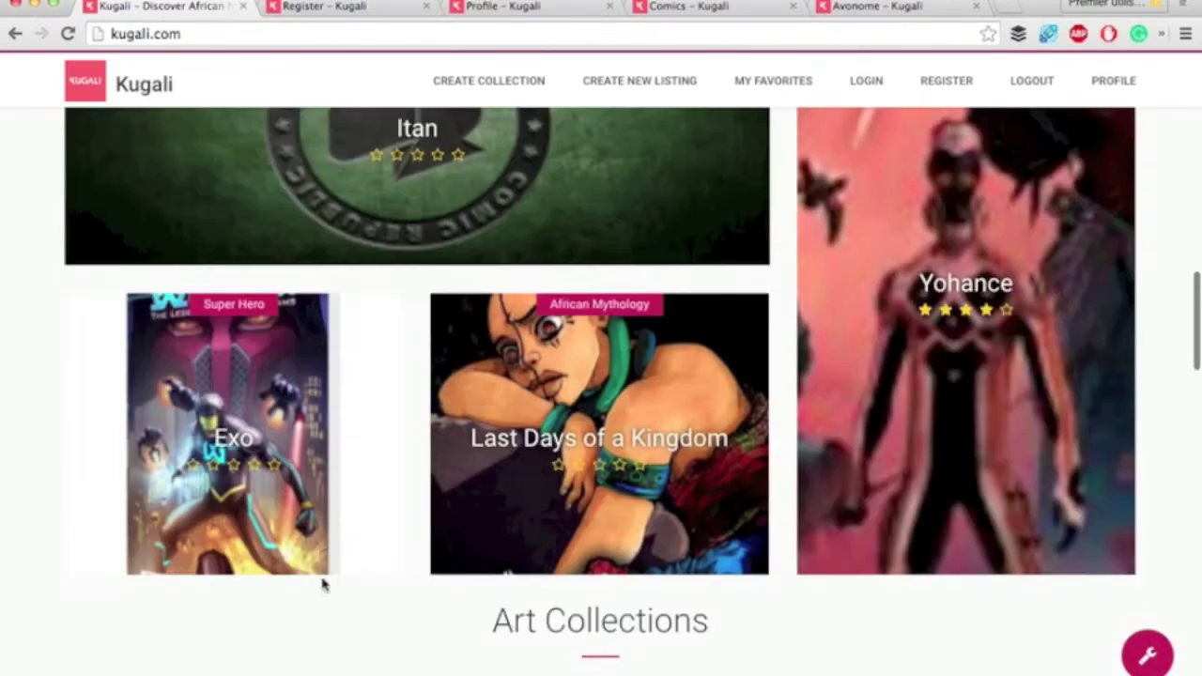
pyautogui.scroll(15, 322, 586)
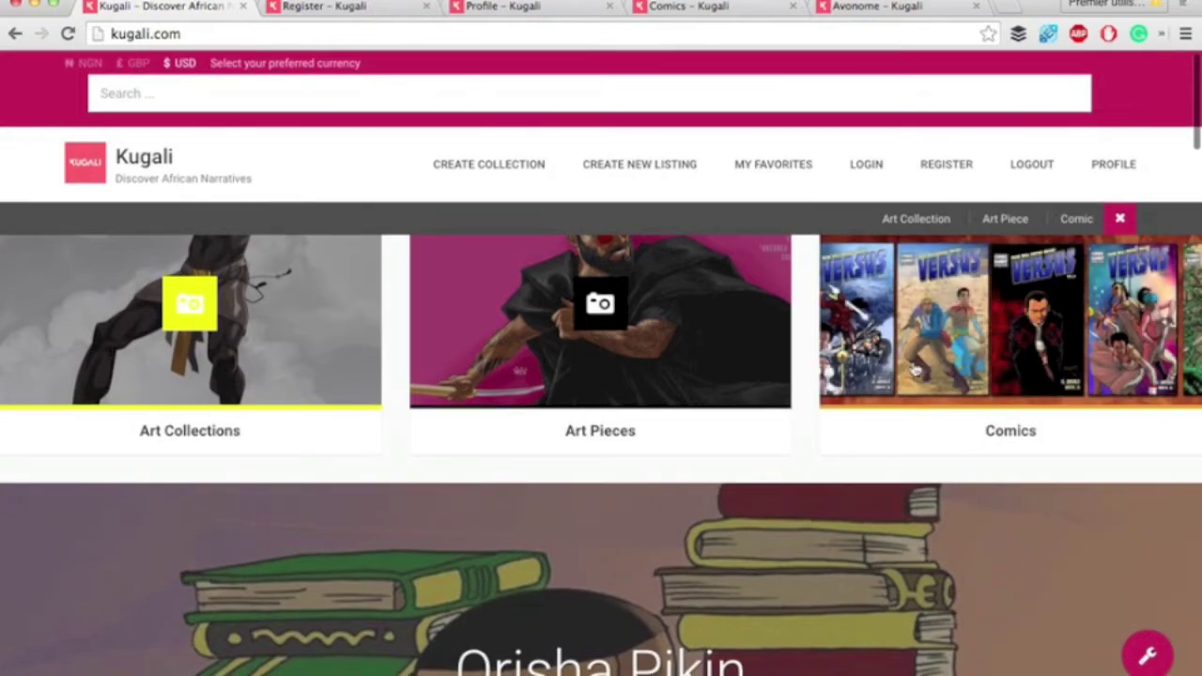
# Open the Comics listing page and examine the comics' descriptions, prices, ratings and views
pyautogui.click(686, 8)
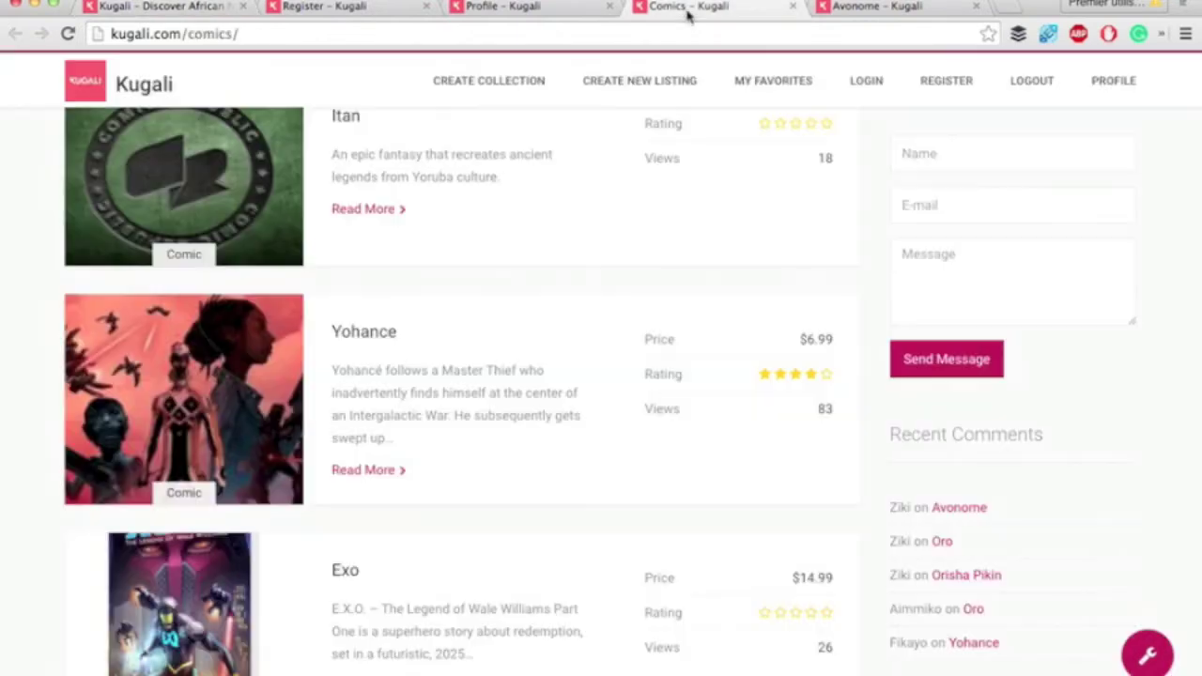
pyautogui.scroll(6, 466, 306)
pyautogui.scroll(-4, 467, 306)
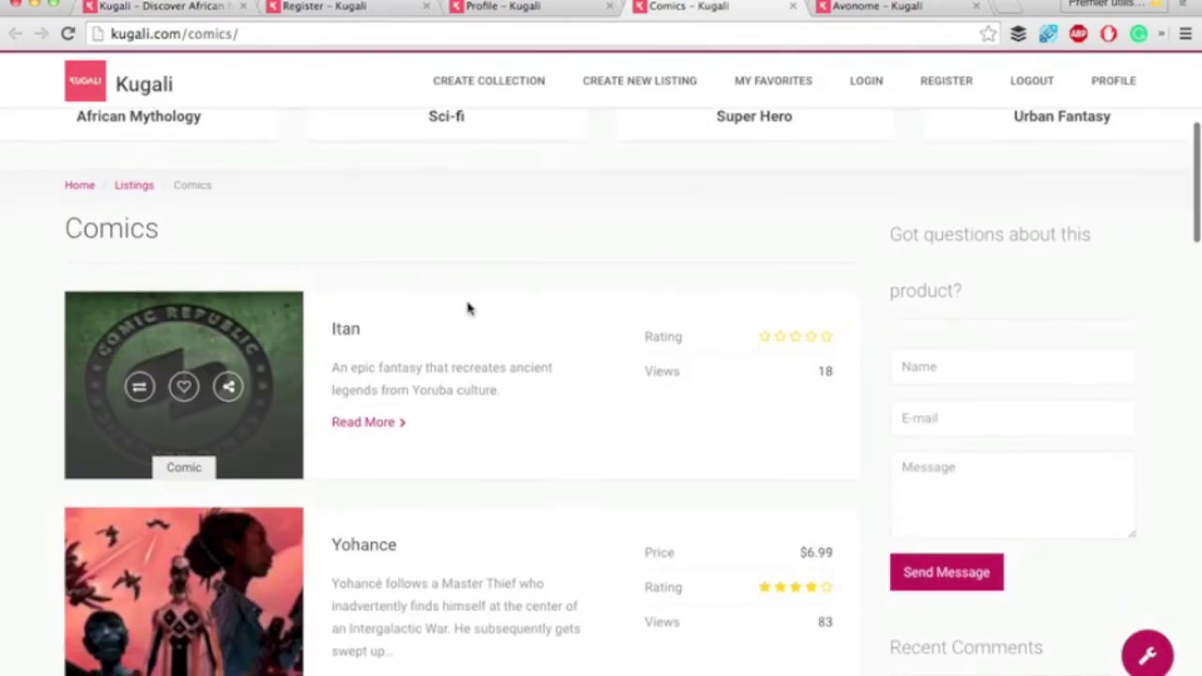
pyautogui.scroll(-4, 466, 308)
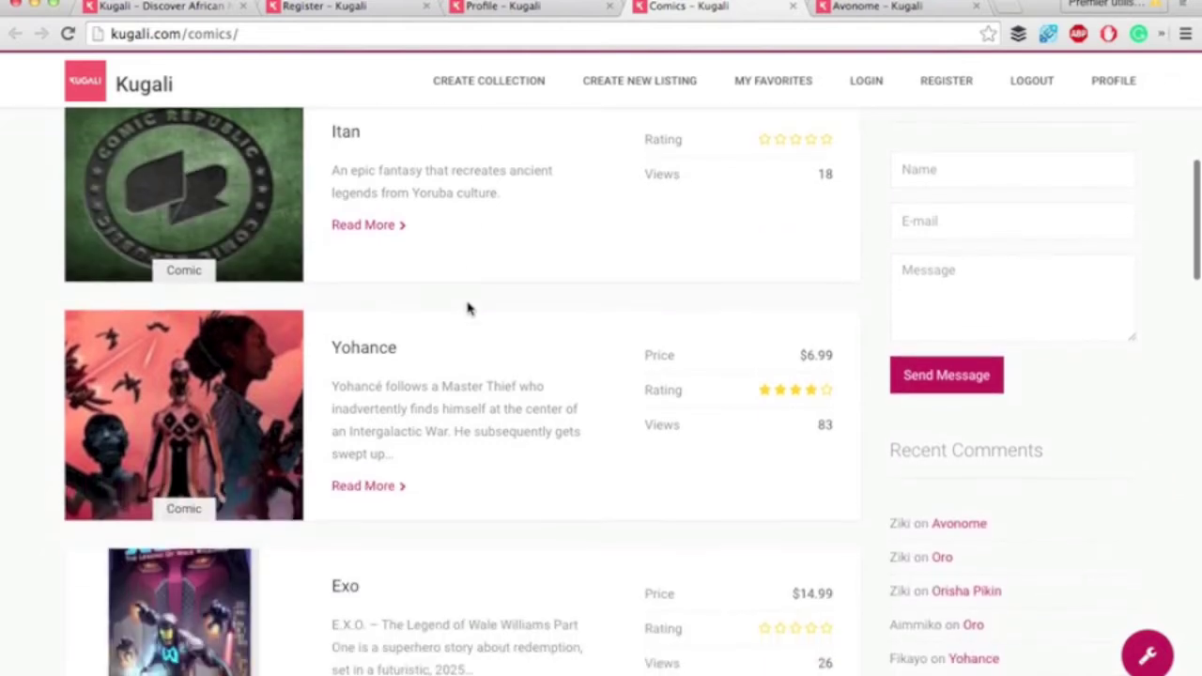
pyautogui.scroll(-7, 466, 307)
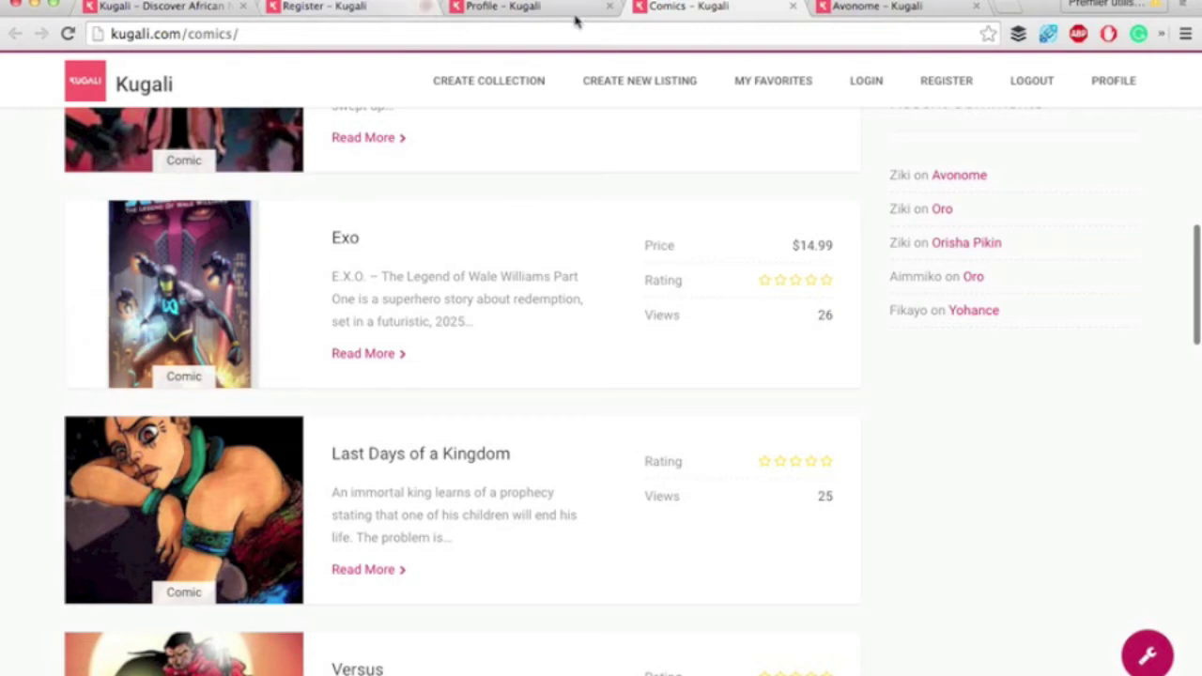
# Open the Avonome comic page and examine its header options, popularity figures and image gallery
pyautogui.click(839, 11)
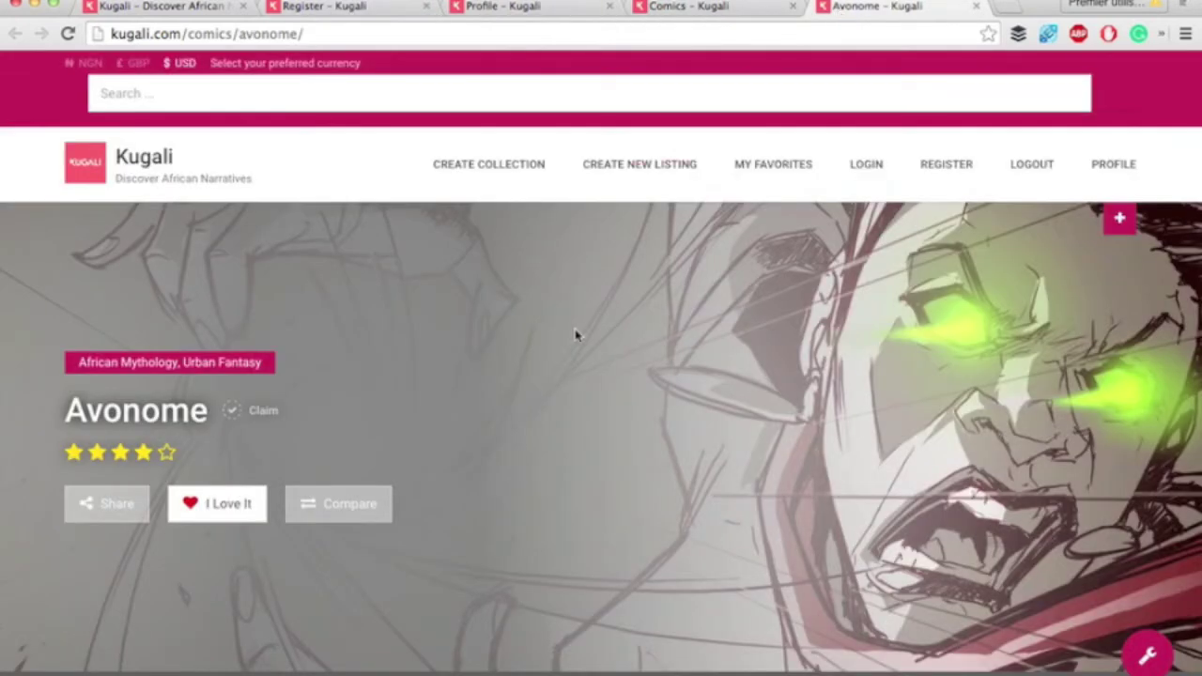
pyautogui.scroll(-1, 504, 439)
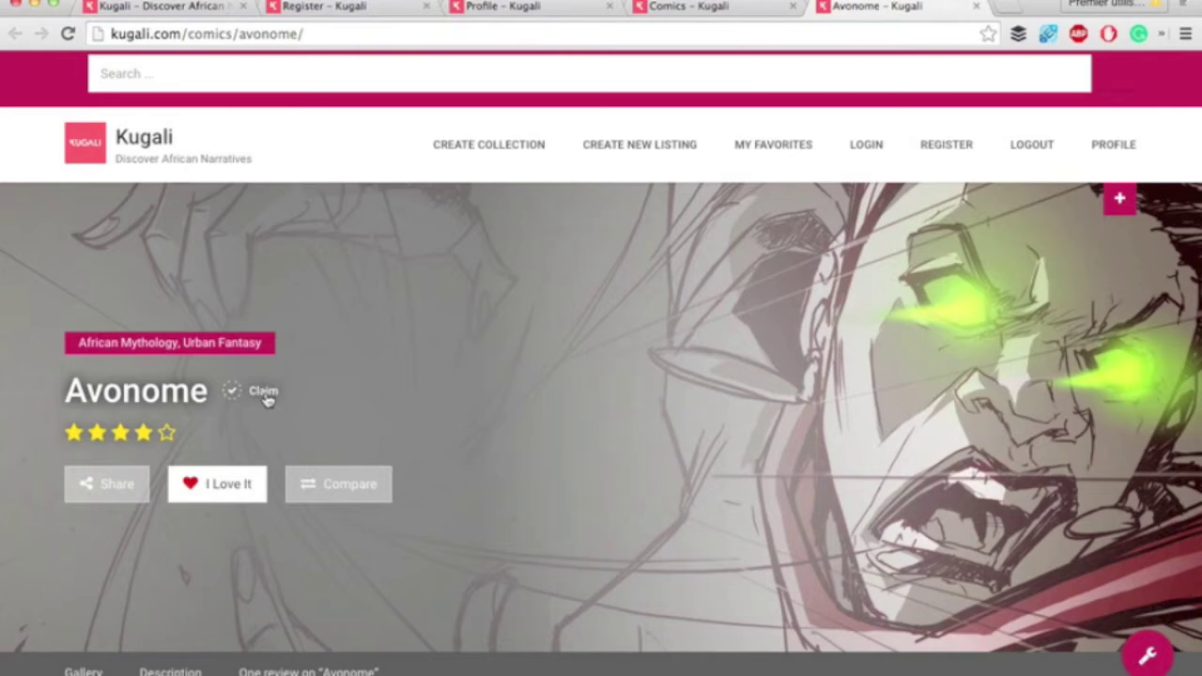
pyautogui.scroll(-2, 424, 433)
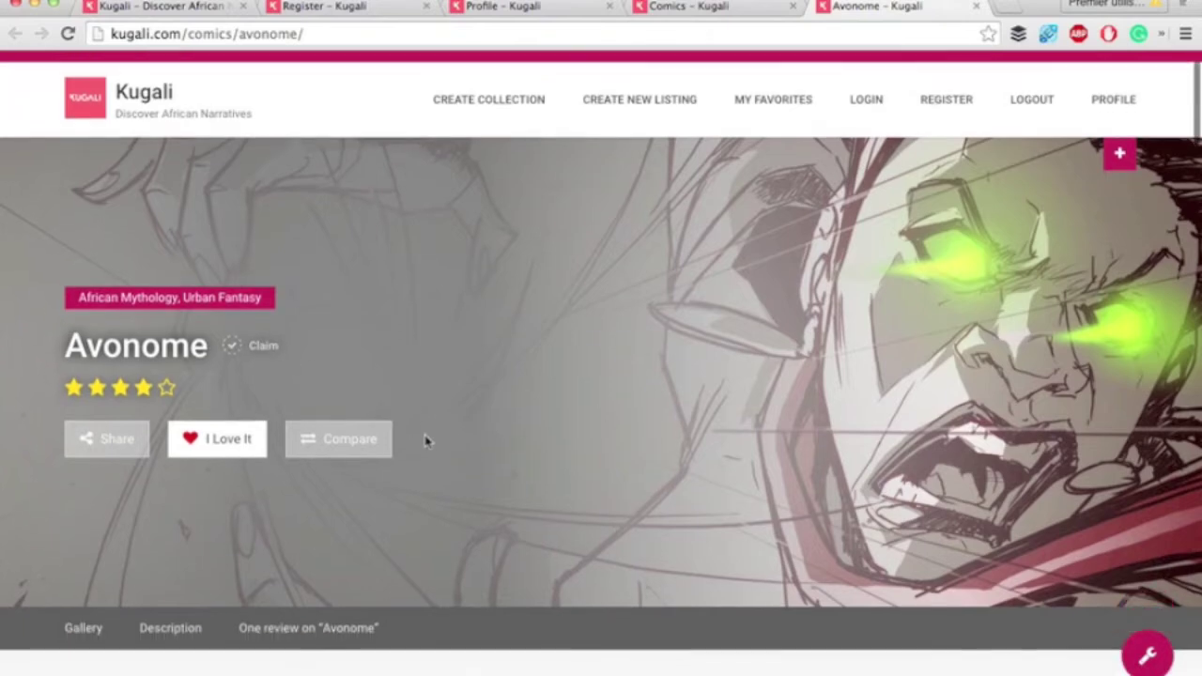
pyautogui.scroll(-4, 425, 441)
pyautogui.scroll(-3, 423, 441)
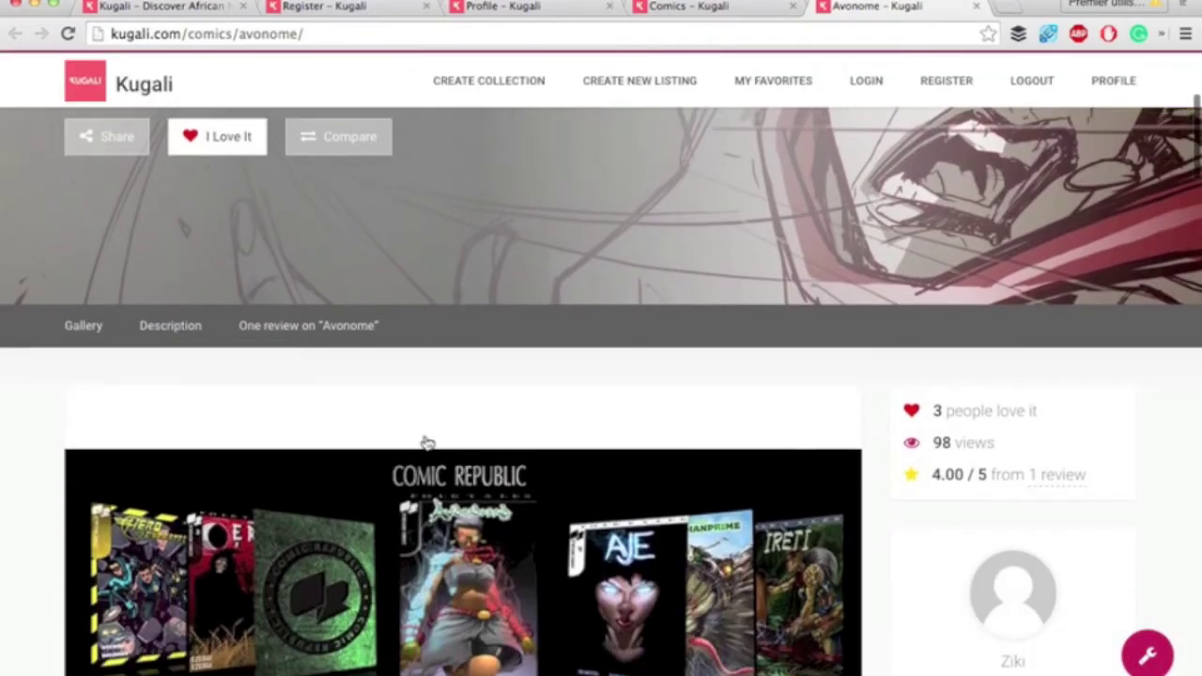
pyautogui.scroll(-5, 427, 396)
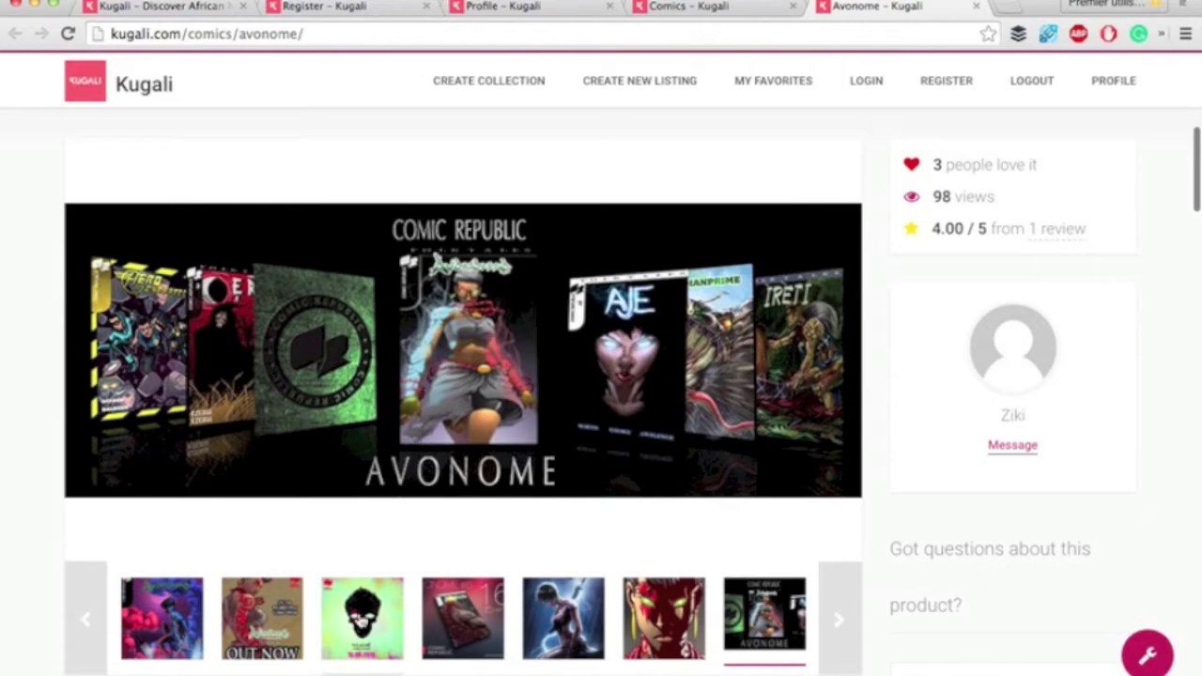
pyautogui.scroll(-2, 384, 619)
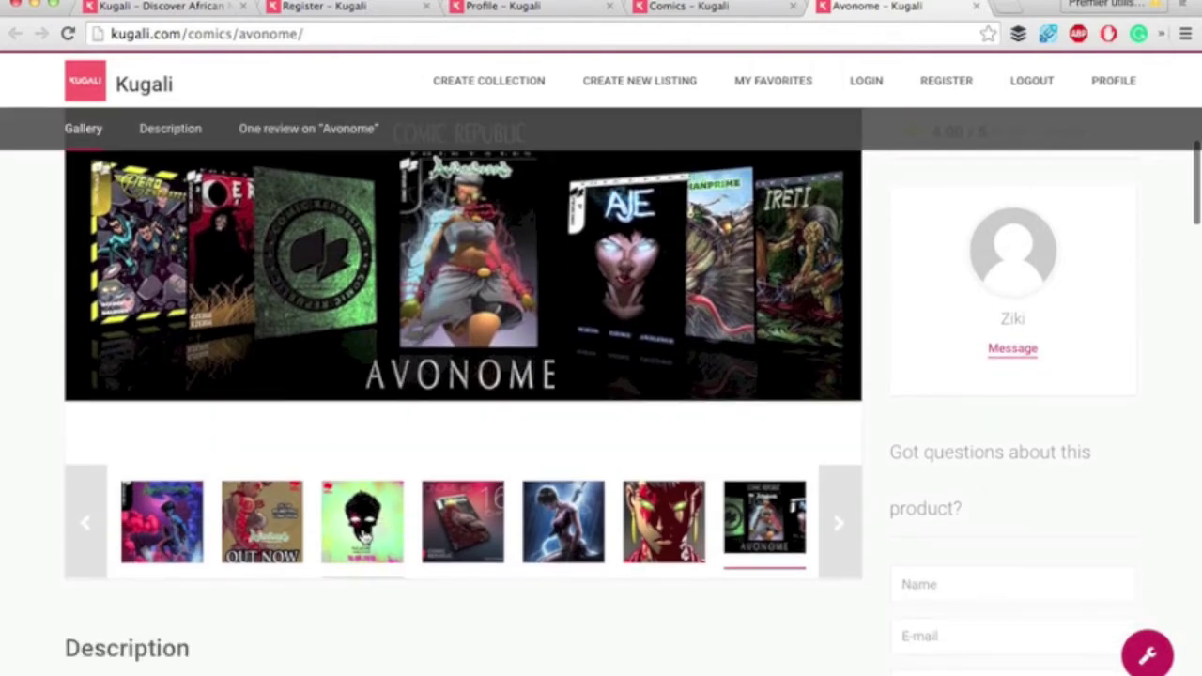
# Read Avonome's description, its details with the free reading link, and the pros and cons in its review
pyautogui.scroll(-5, 362, 535)
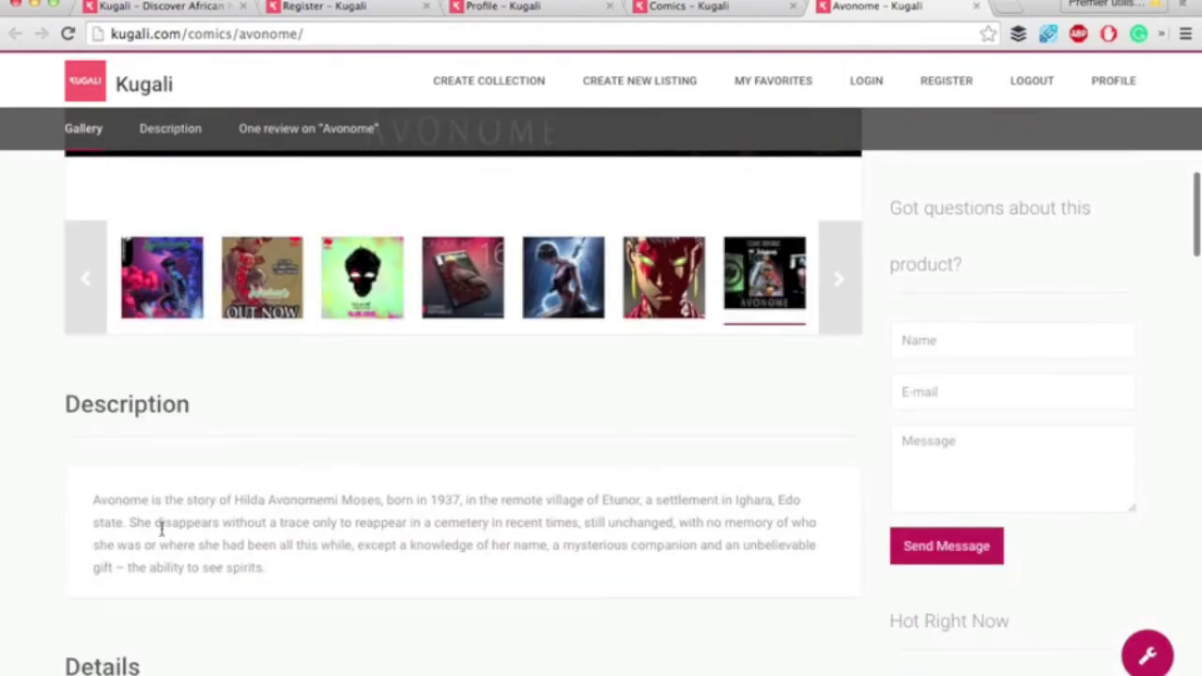
pyautogui.scroll(-4, 291, 537)
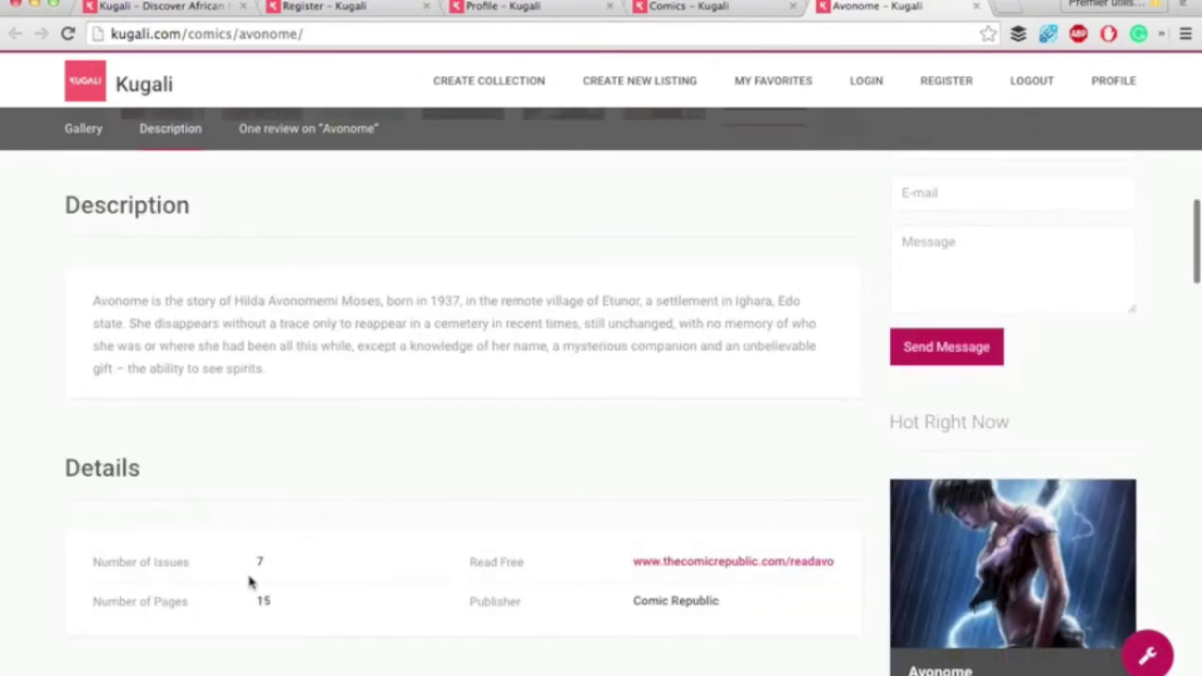
pyautogui.scroll(-3, 250, 580)
pyautogui.scroll(-5, 279, 474)
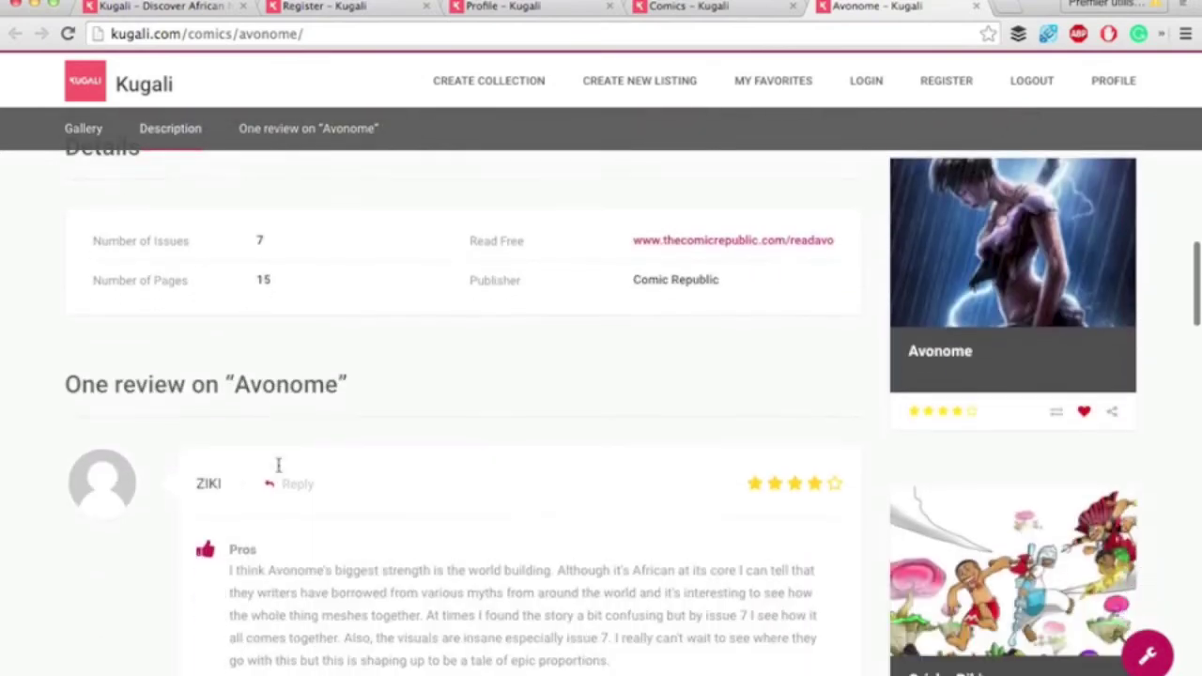
pyautogui.scroll(5, 278, 471)
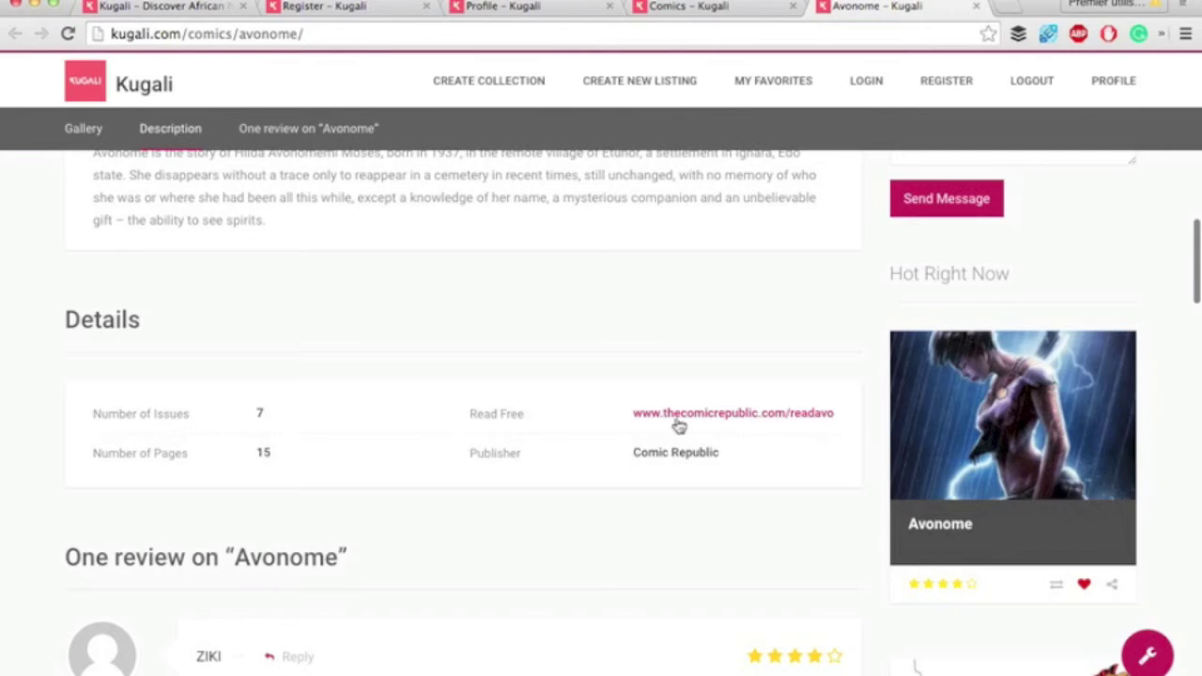
pyautogui.scroll(-2, 505, 469)
pyautogui.scroll(-5, 505, 468)
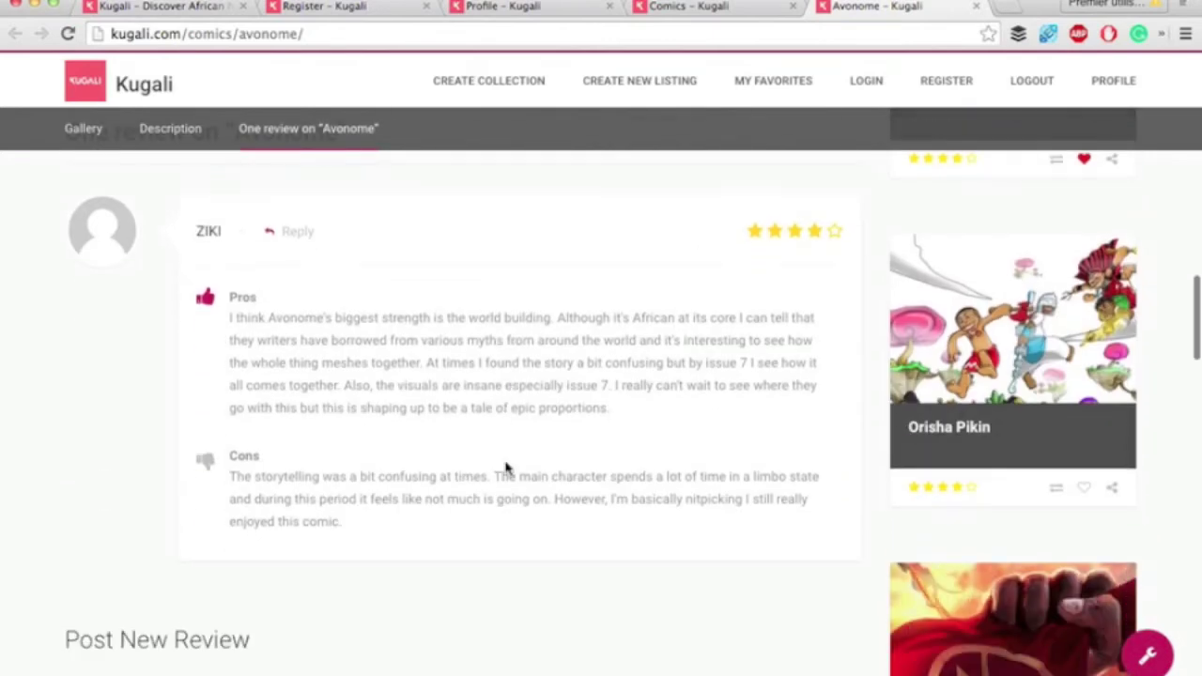
pyautogui.scroll(1, 505, 468)
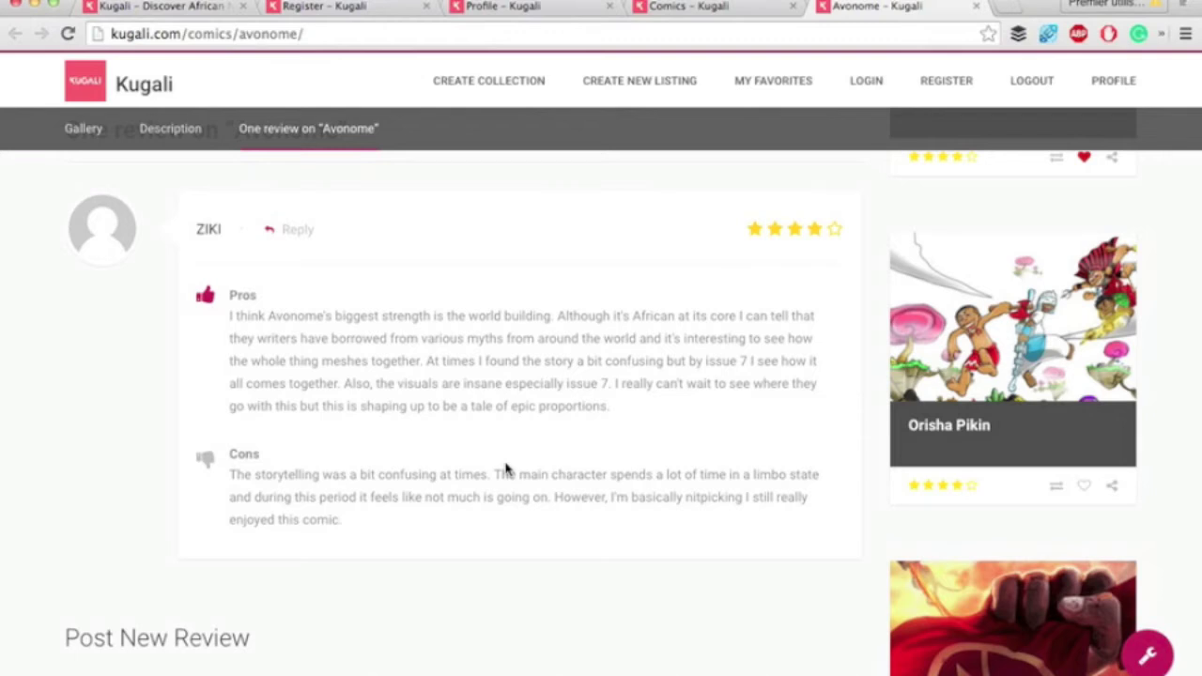
# Examine the new review form for Avonome, with its pros, cons, image attachment and star rating fields
pyautogui.scroll(-3, 505, 468)
pyautogui.click(278, 505)
pyautogui.click(579, 491)
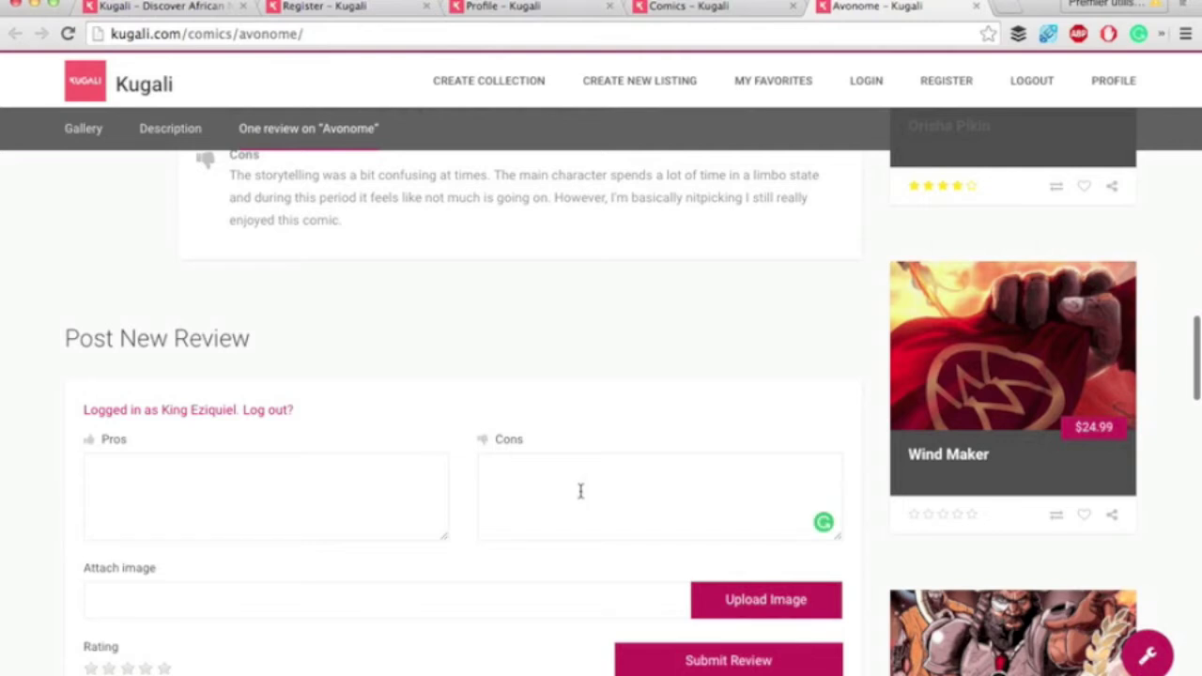
pyautogui.scroll(-1, 580, 491)
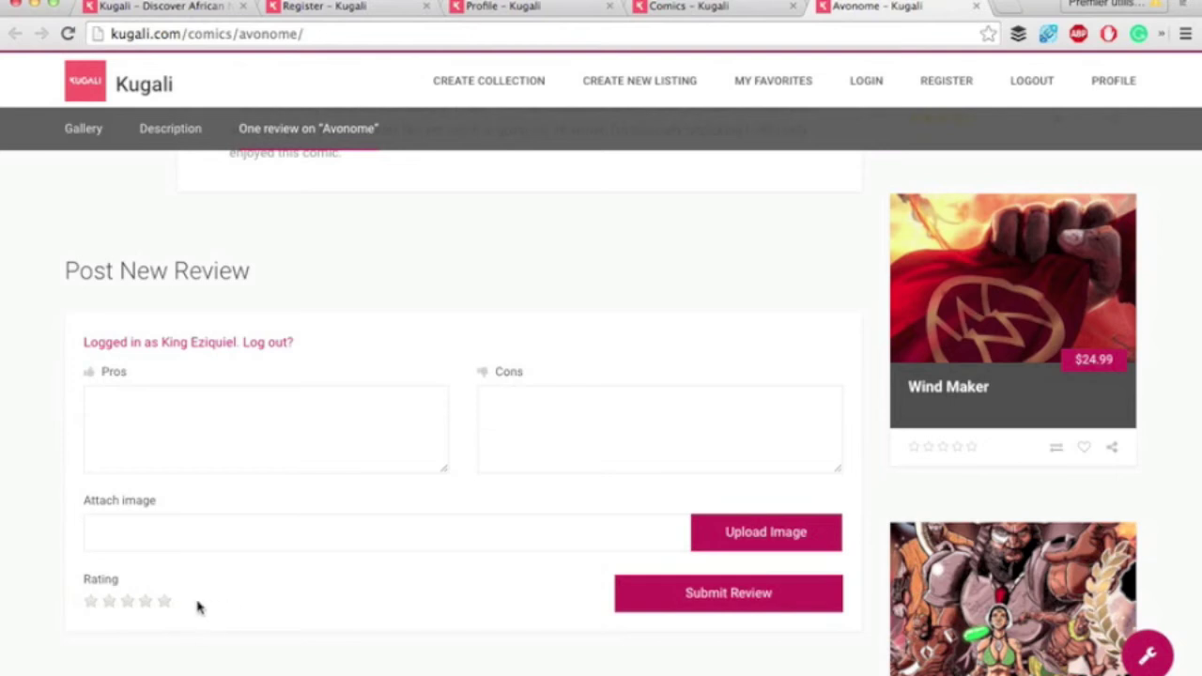
pyautogui.click(366, 396)
pyautogui.click(547, 446)
pyautogui.click(538, 418)
# Return to the start of the Avonome page and show the listing types that can be created
pyautogui.scroll(10, 539, 441)
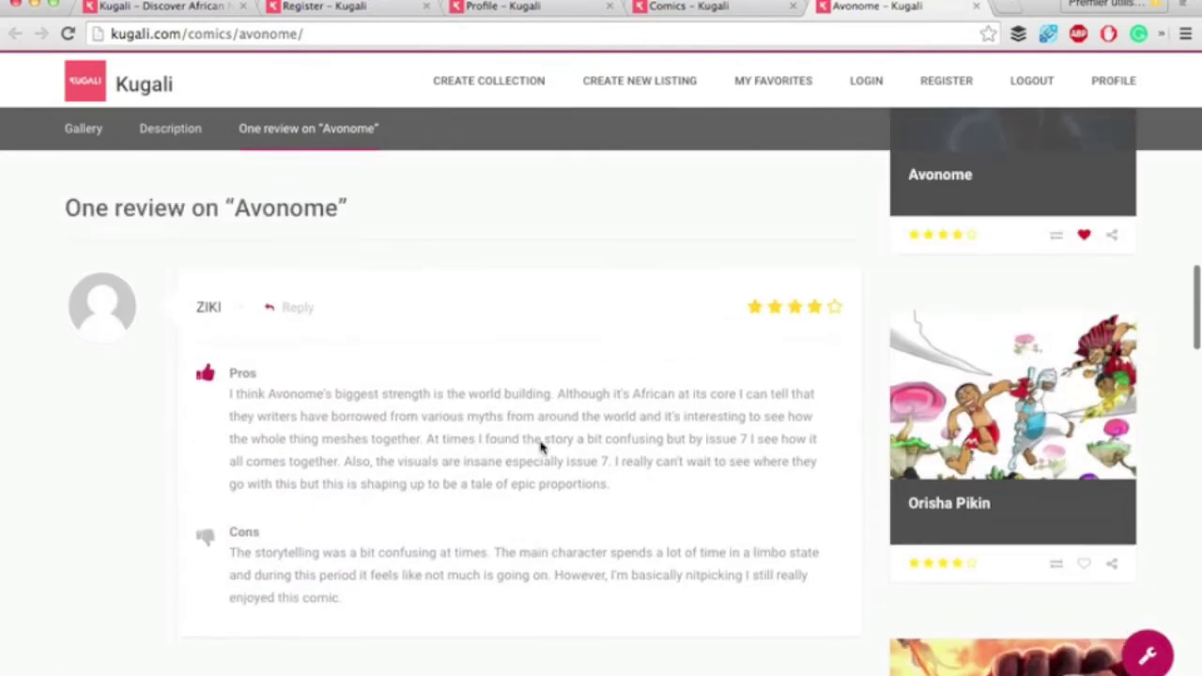
pyautogui.scroll(15, 539, 447)
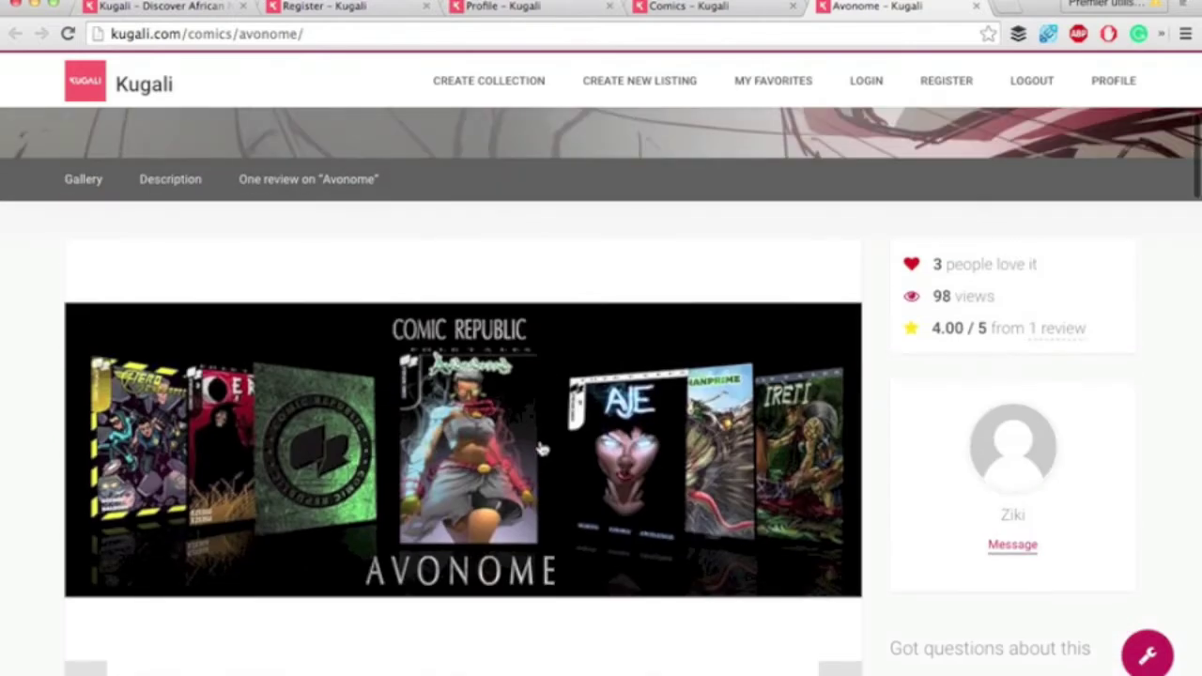
pyautogui.scroll(3, 539, 447)
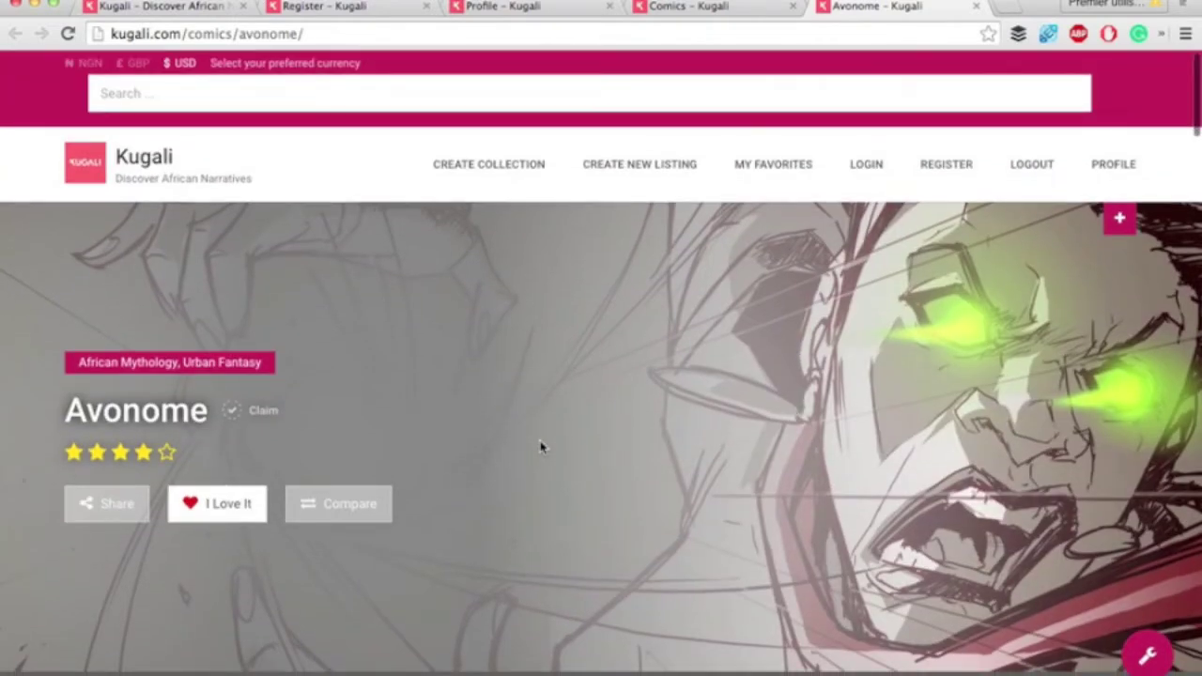
pyautogui.click(1119, 222)
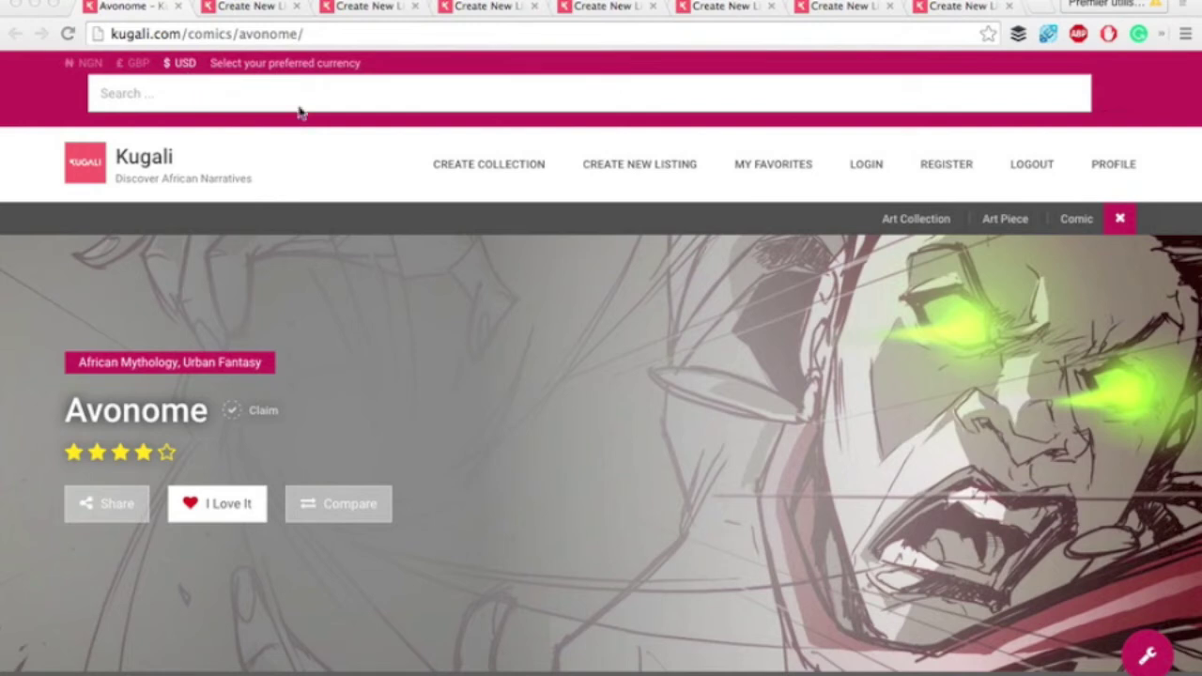
pyautogui.click(1121, 220)
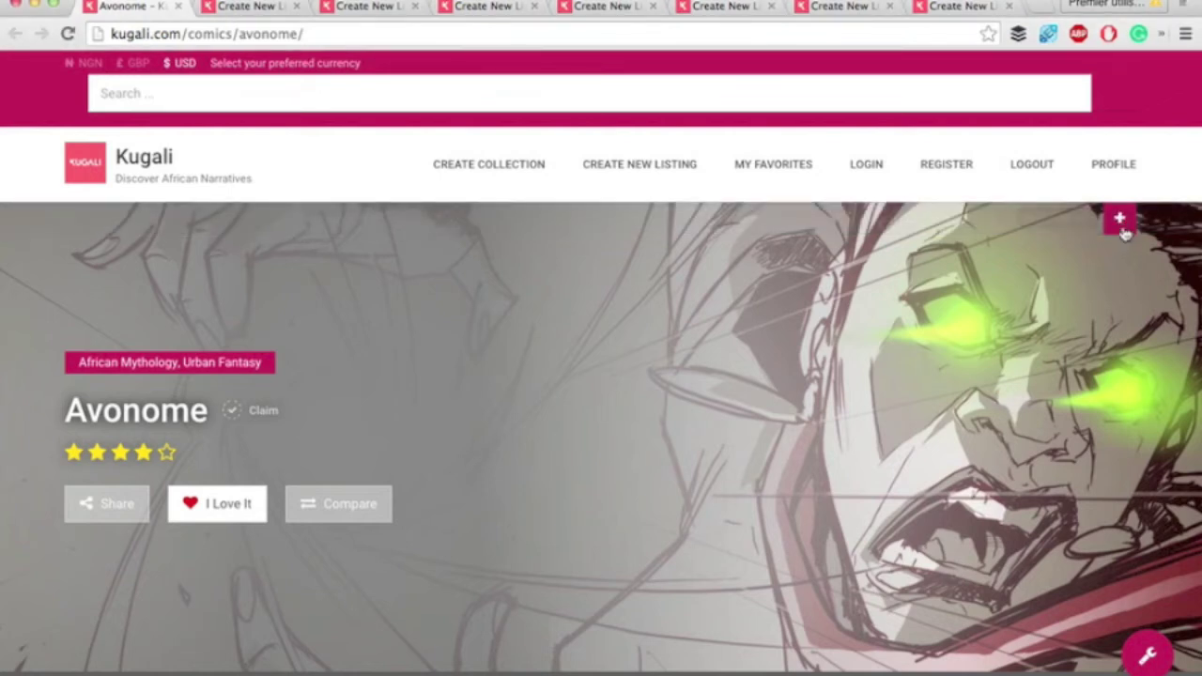
pyautogui.click(1121, 220)
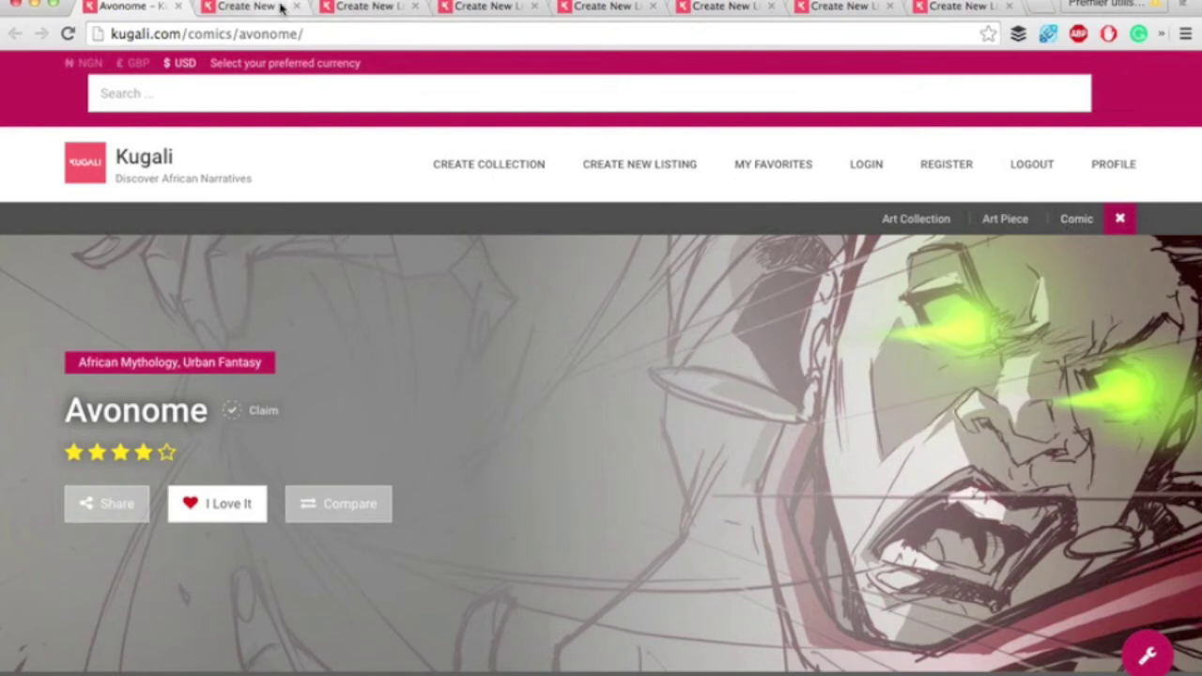
# Open the General step of the new comic listing and examine its title, description and featured image fields
pyautogui.click(242, 8)
pyautogui.scroll(5, 406, 260)
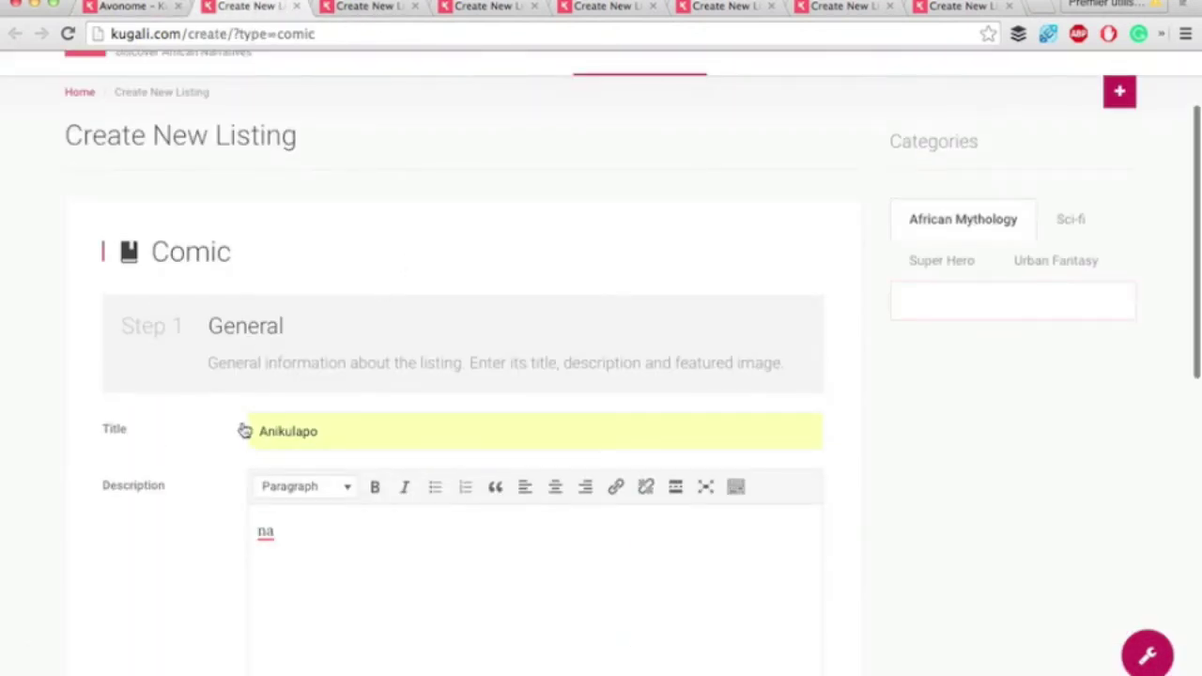
pyautogui.scroll(-3, 330, 555)
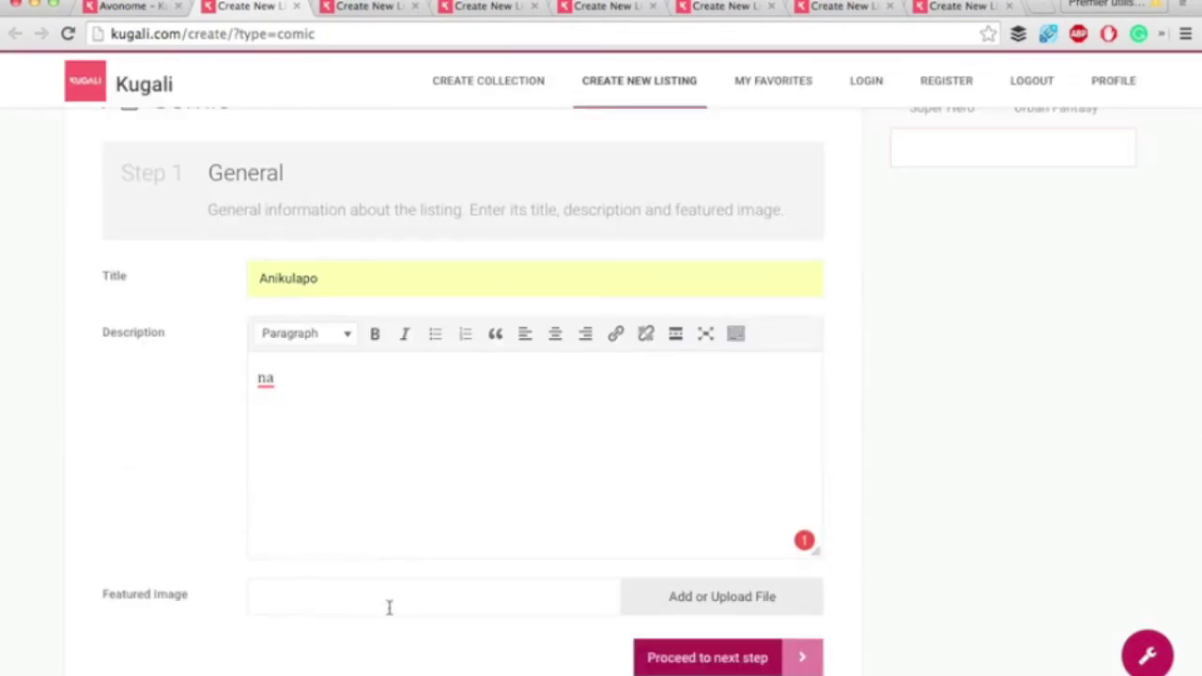
pyautogui.click(110, 7)
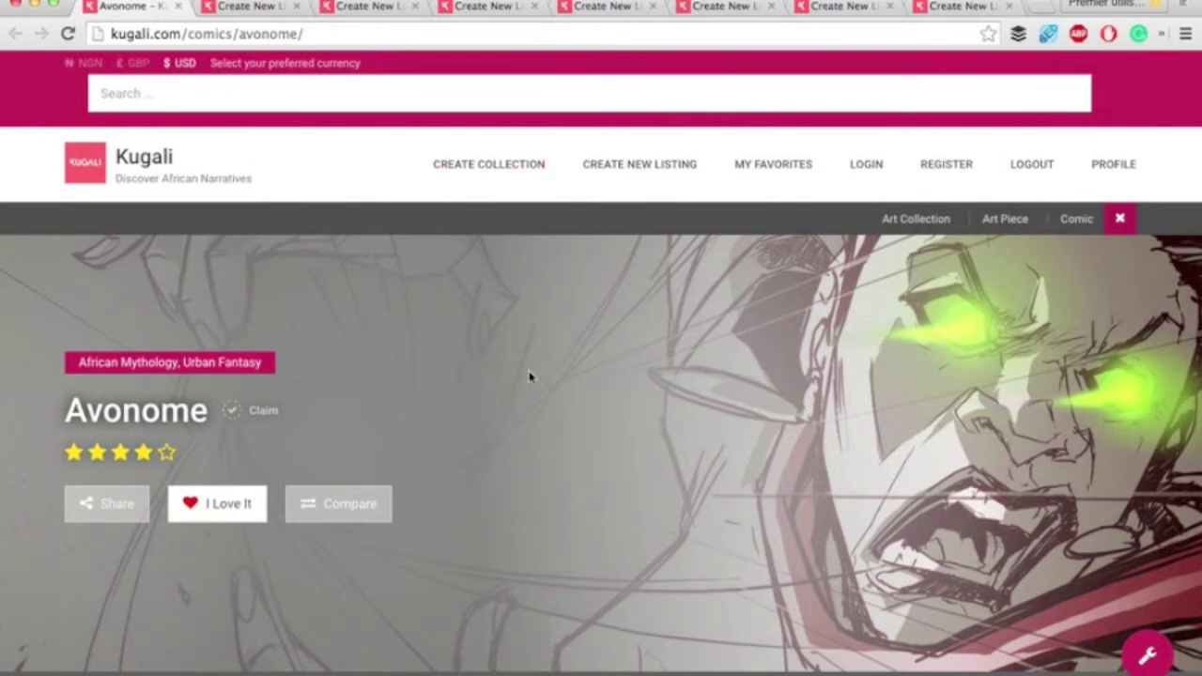
pyautogui.click(256, 7)
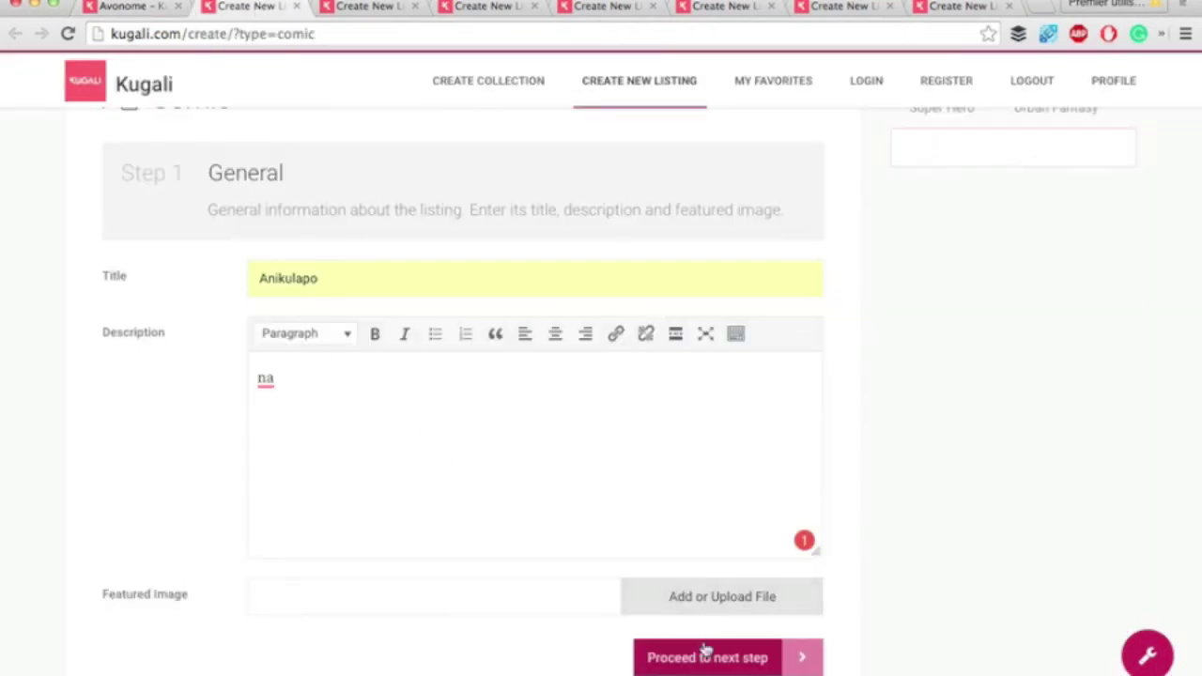
# Open the comic listing's Banner step and choose Video as the banner type to show its file and embed fields
pyautogui.click(348, 13)
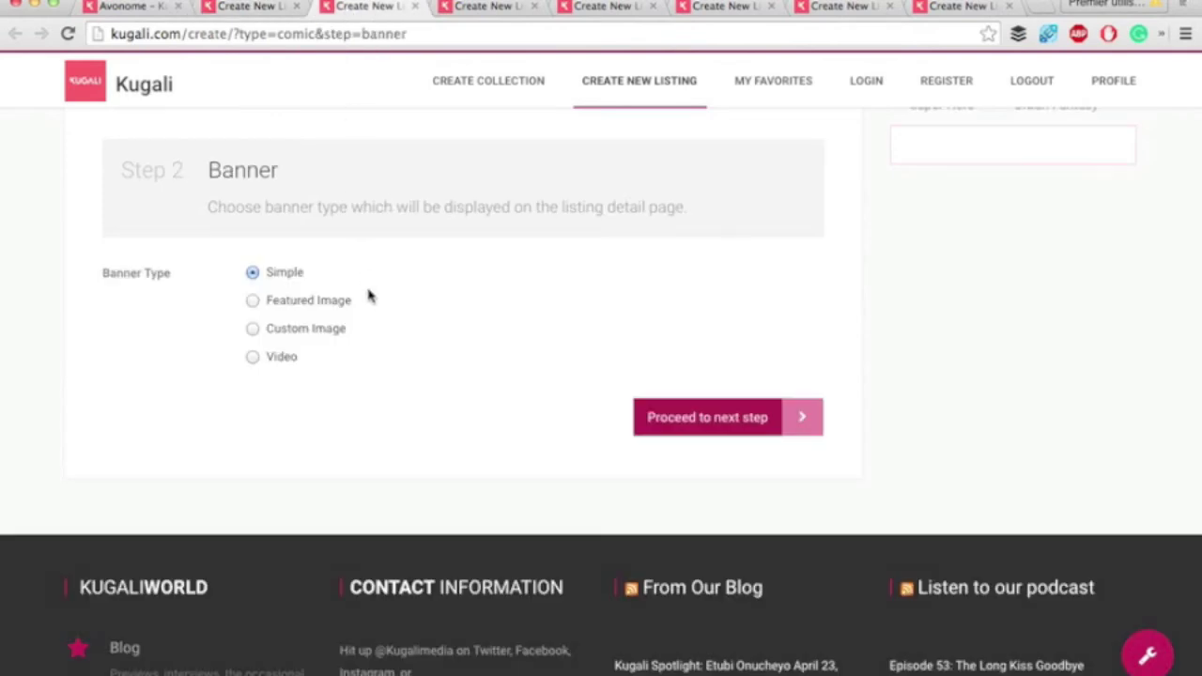
pyautogui.scroll(2, 329, 376)
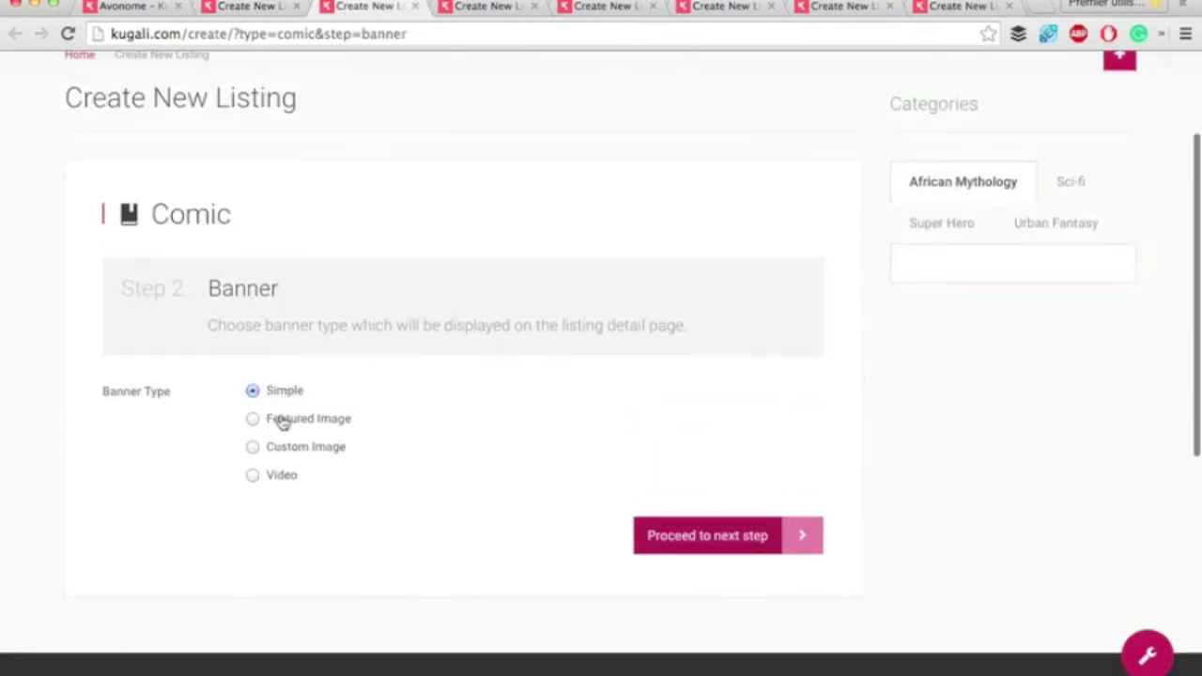
pyautogui.click(280, 477)
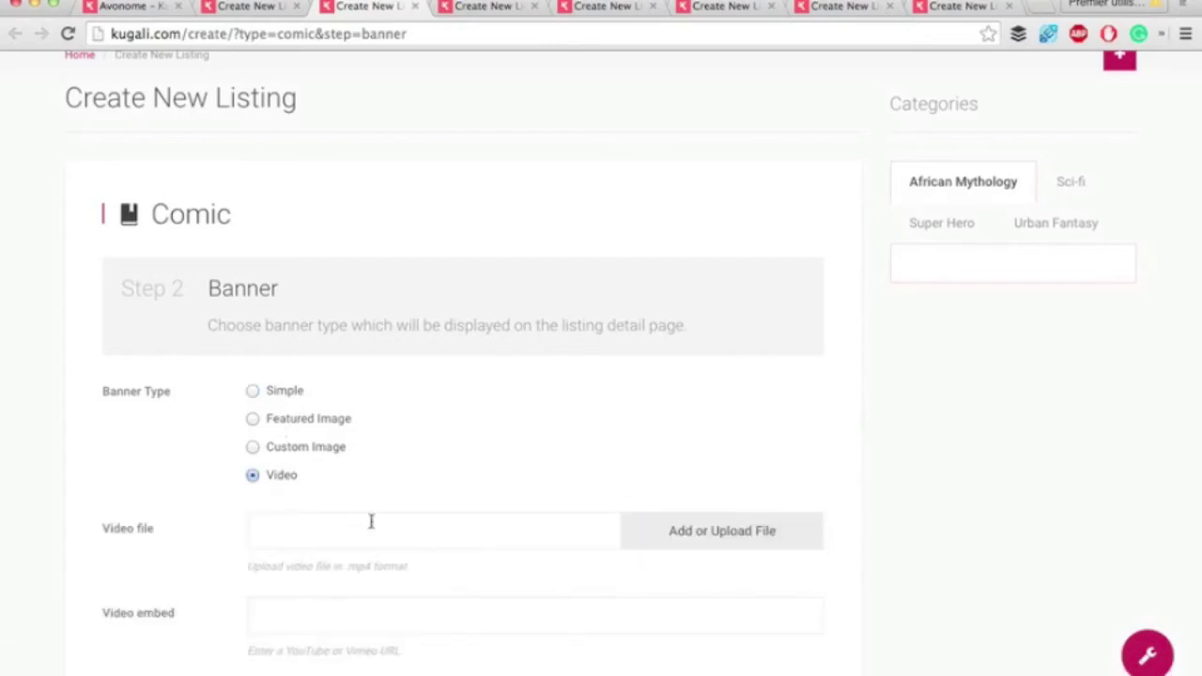
pyautogui.scroll(-2, 371, 526)
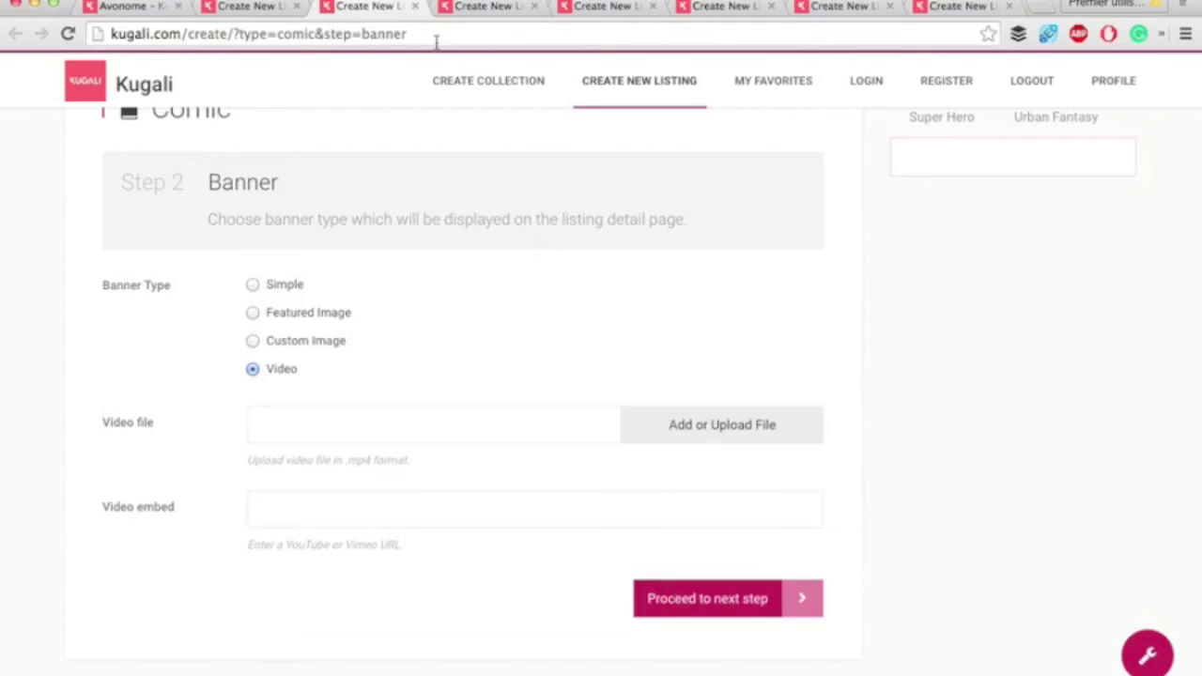
# Review the Gallery, Video and Price steps of the new comic listing
pyautogui.click(486, 5)
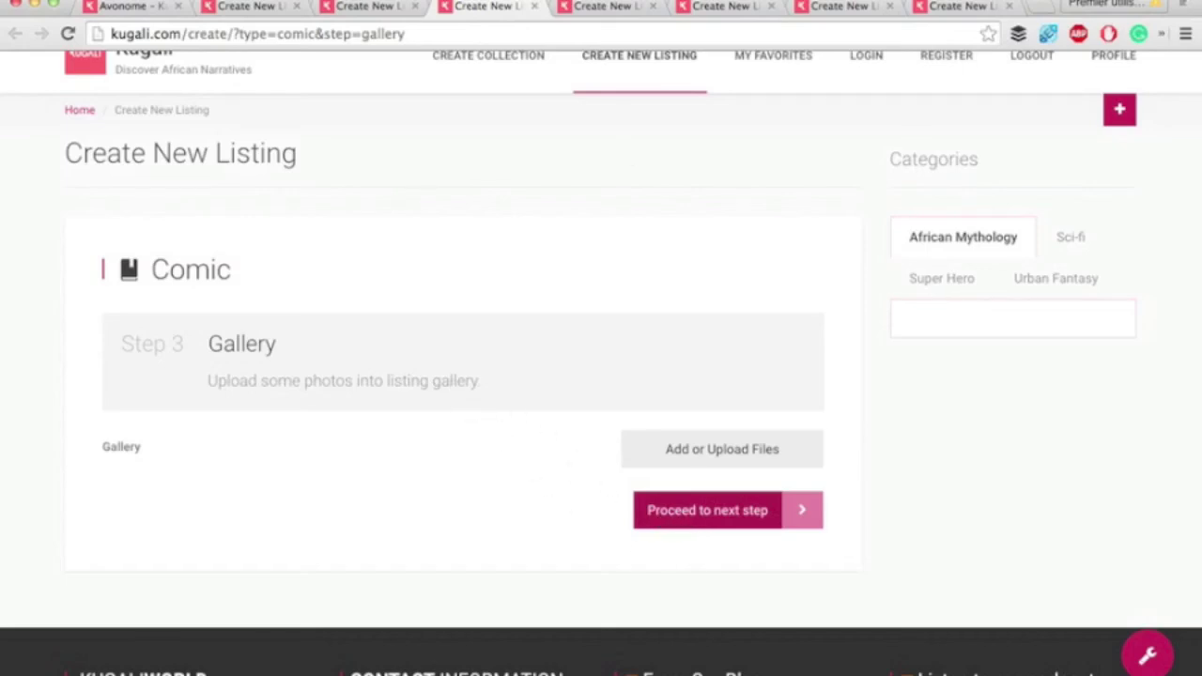
pyautogui.click(582, 11)
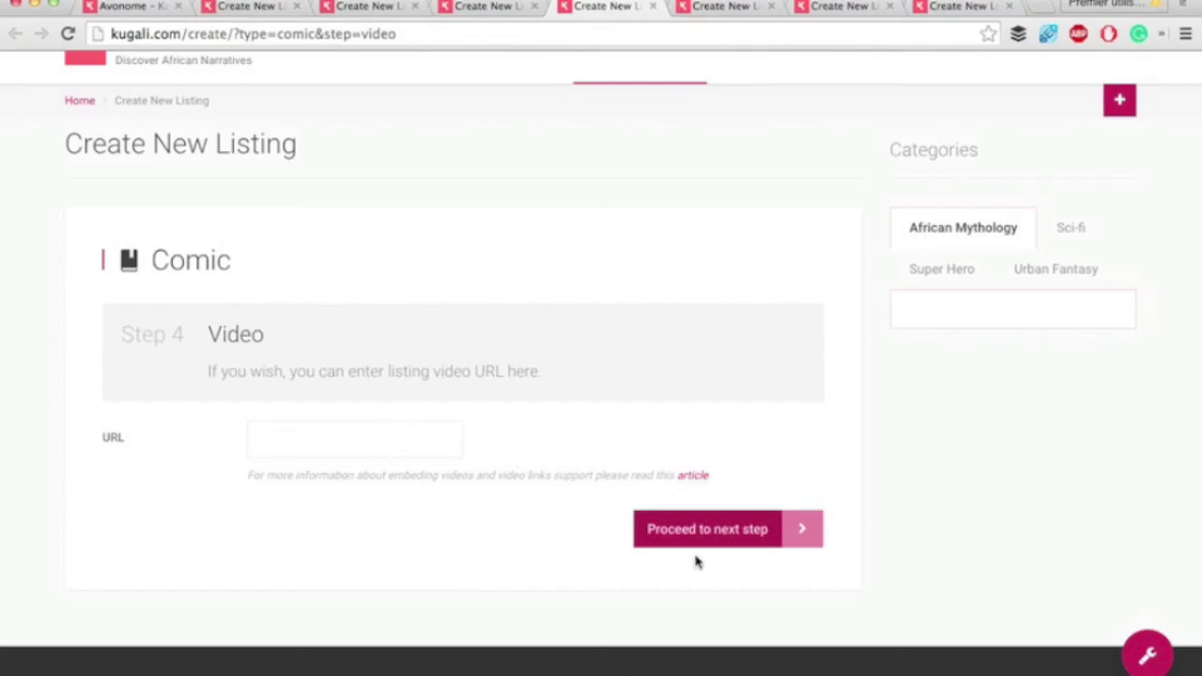
pyautogui.click(738, 7)
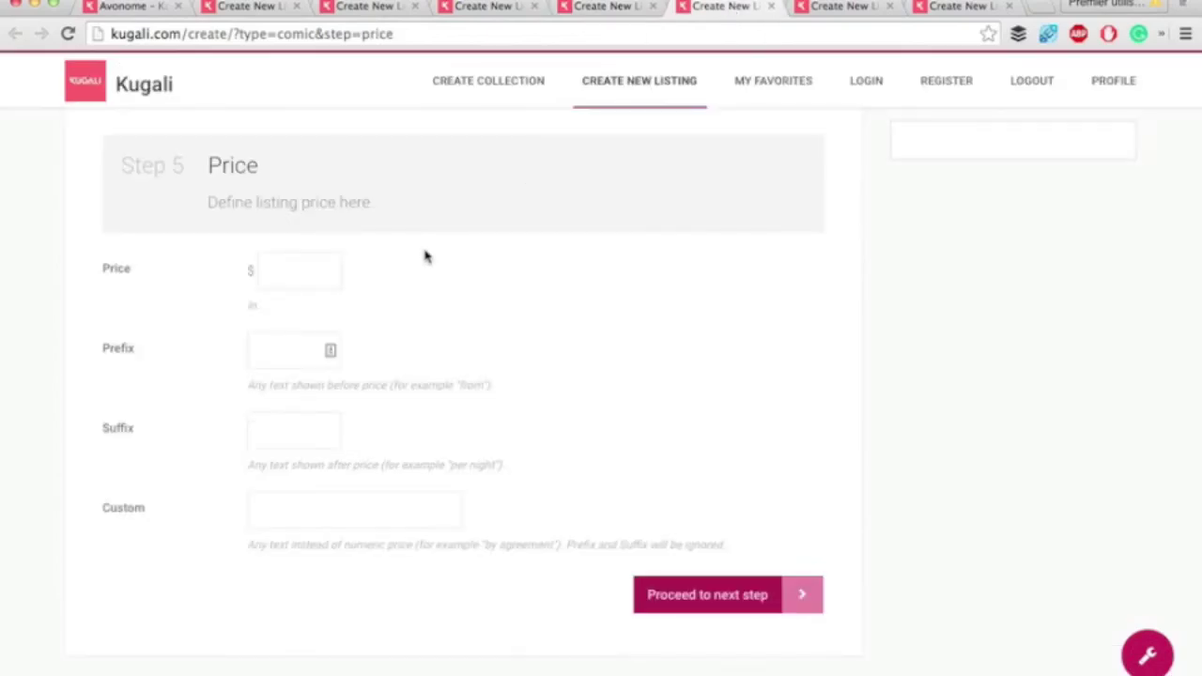
pyautogui.scroll(5, 413, 282)
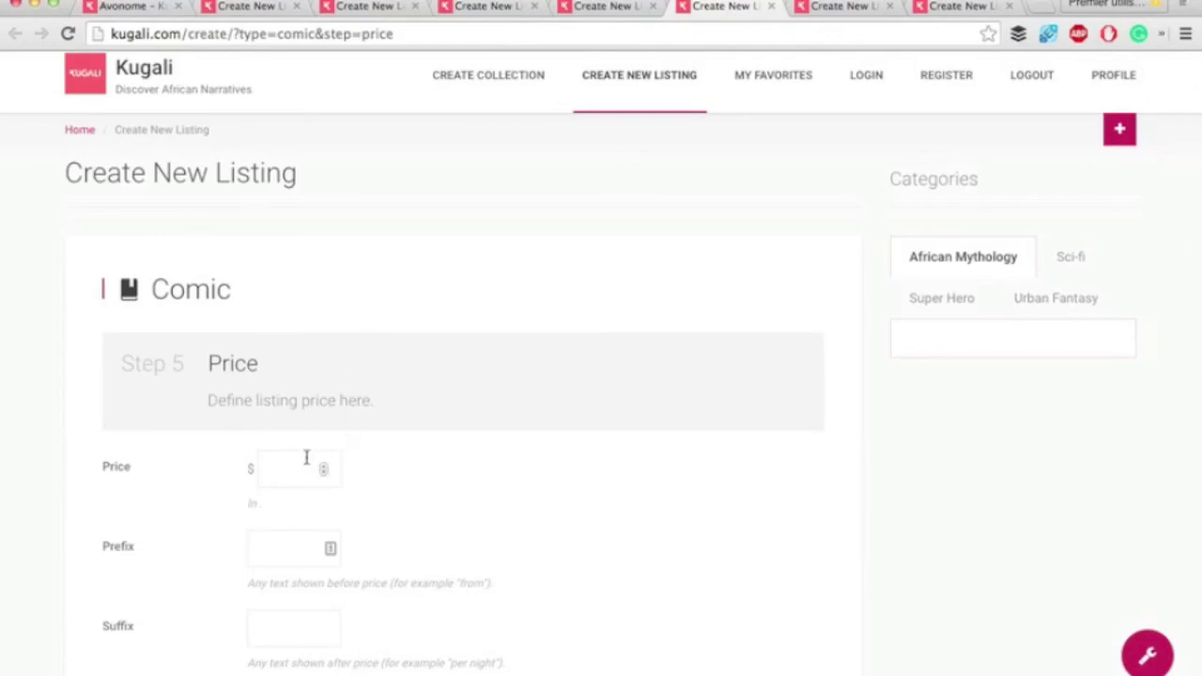
pyautogui.scroll(-3, 502, 441)
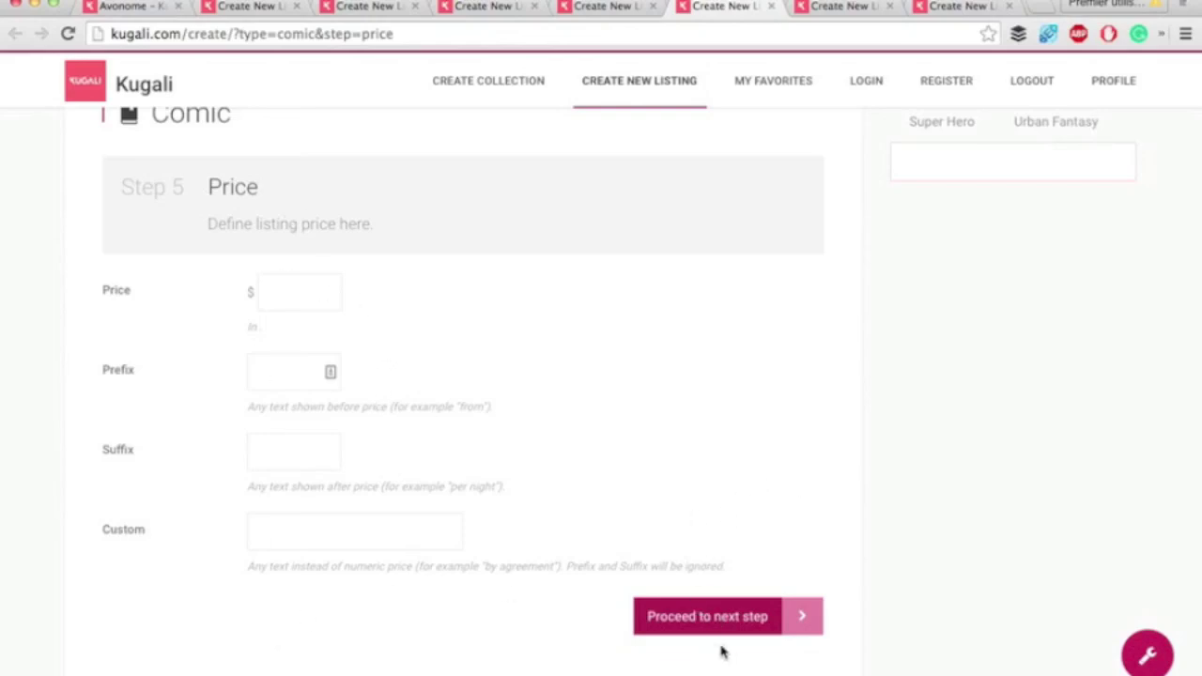
# Review the Comic Metadata and Creators steps of the new comic listing, and return to the Avonome page
pyautogui.click(848, 7)
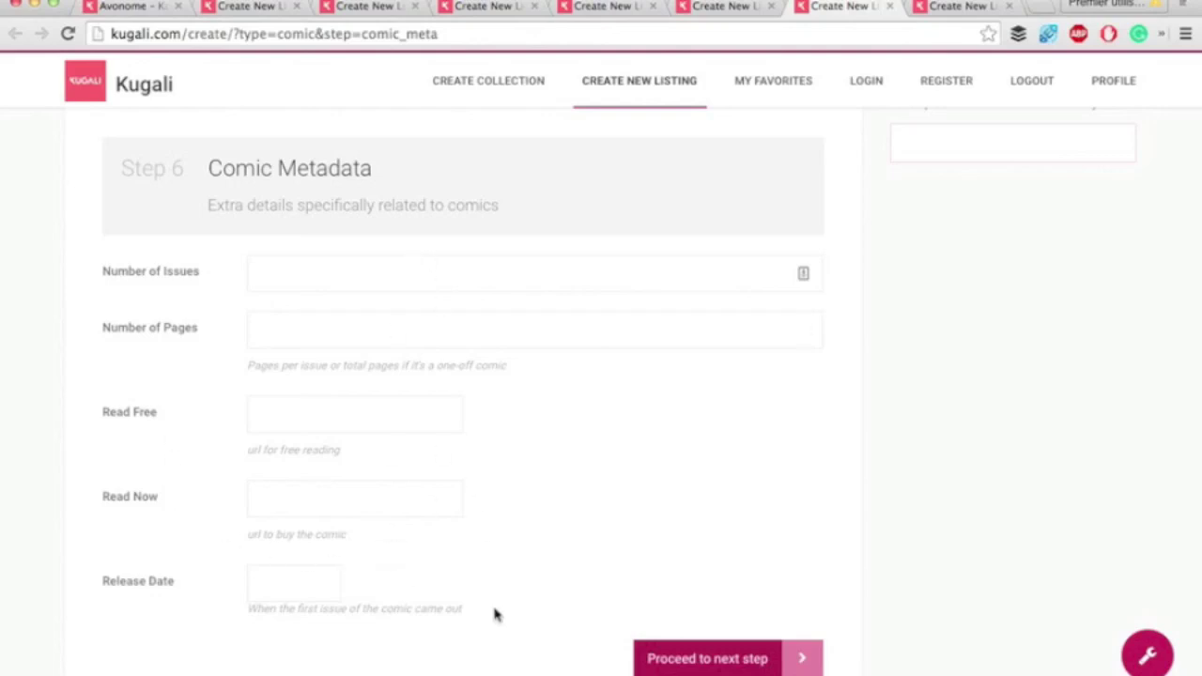
pyautogui.click(716, 660)
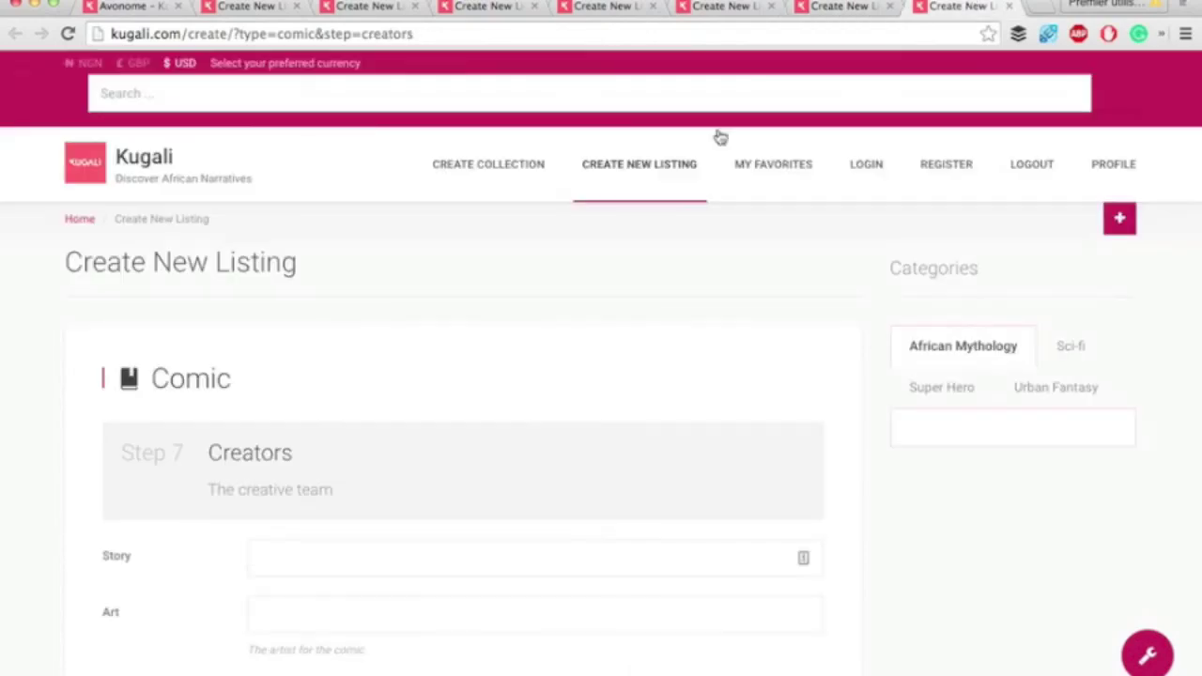
pyautogui.scroll(-2, 543, 310)
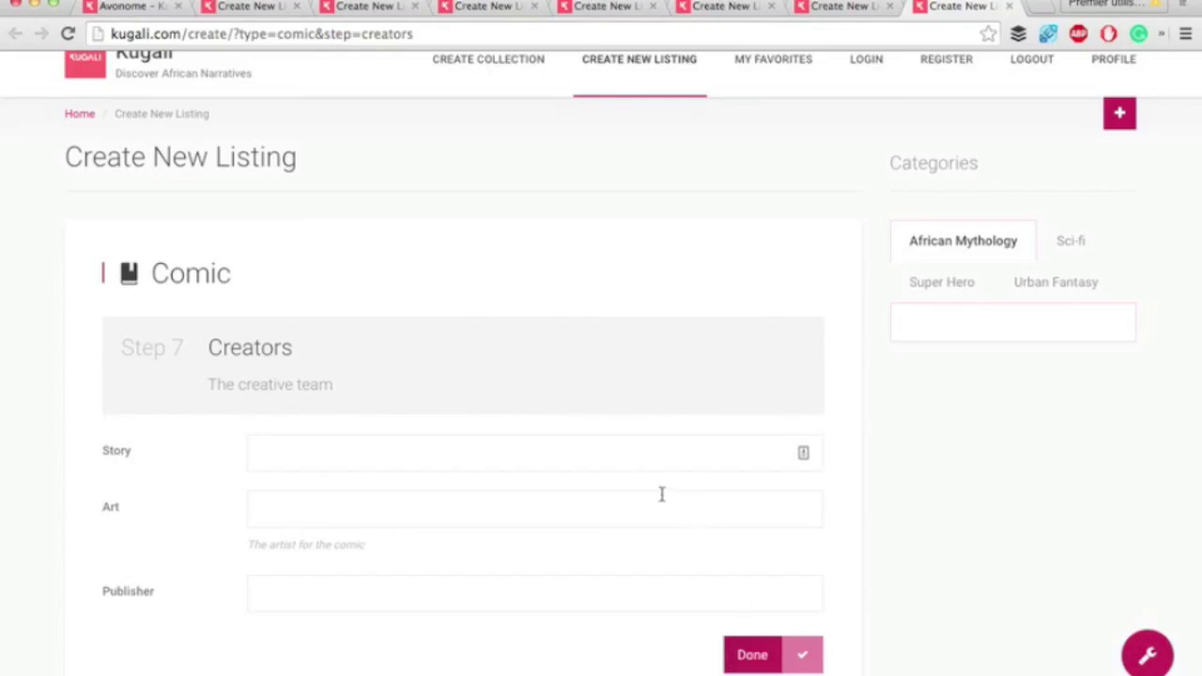
pyautogui.scroll(3, 661, 506)
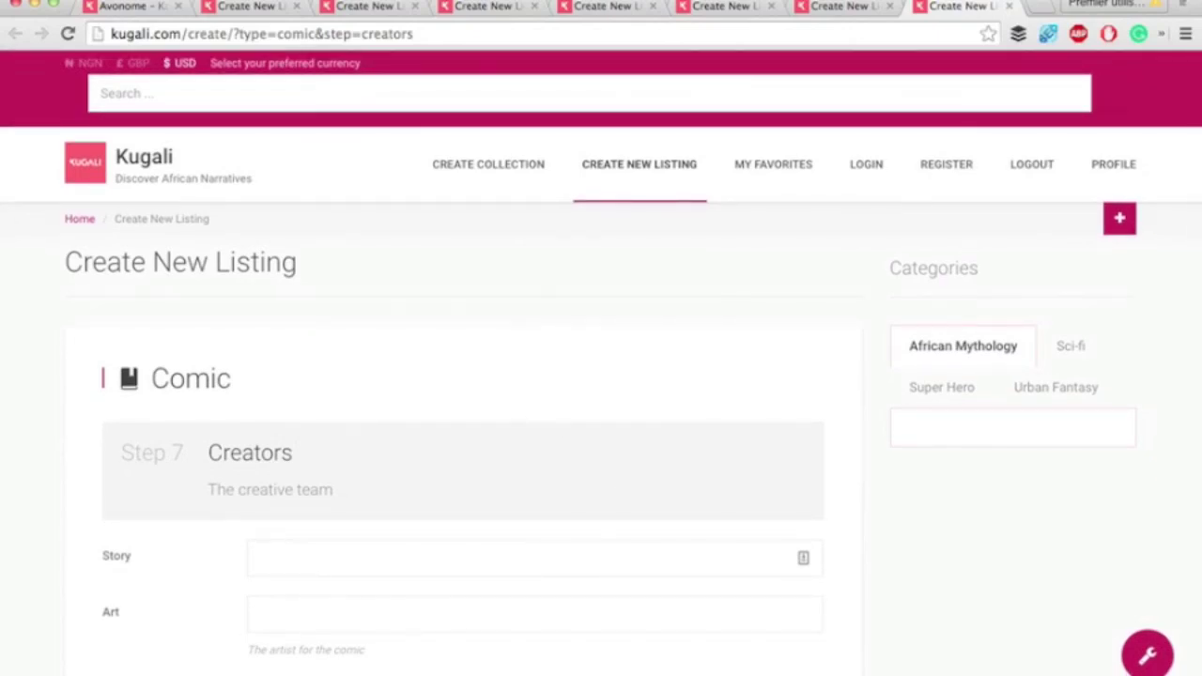
pyautogui.click(121, 7)
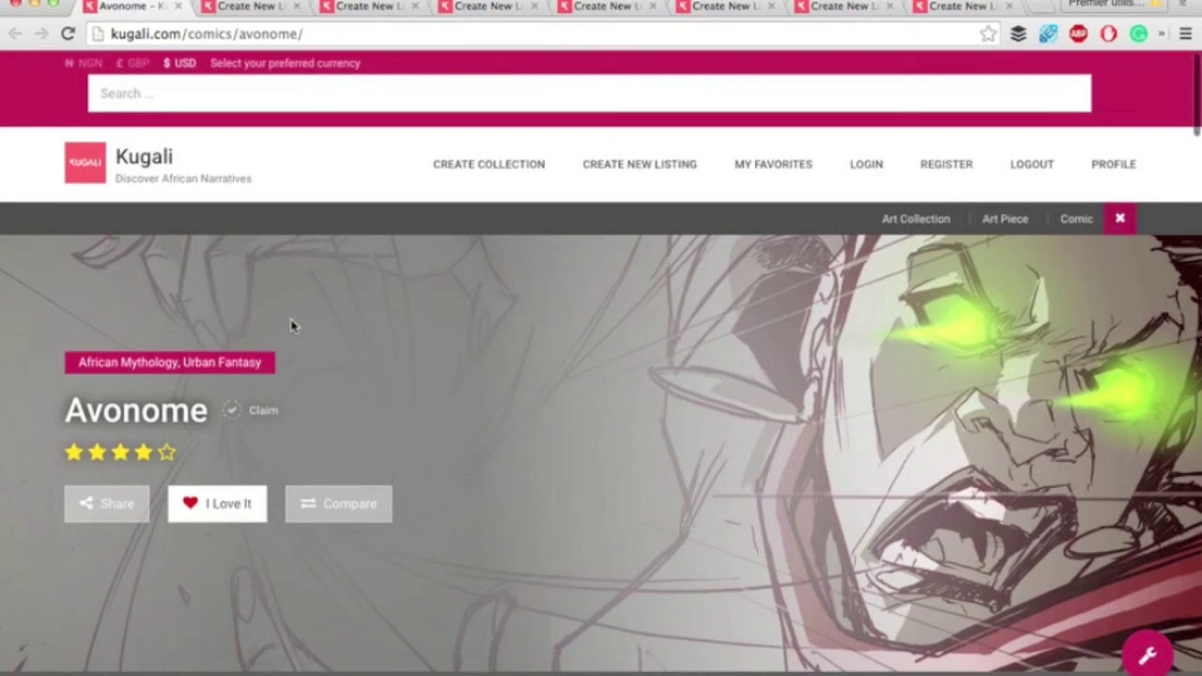